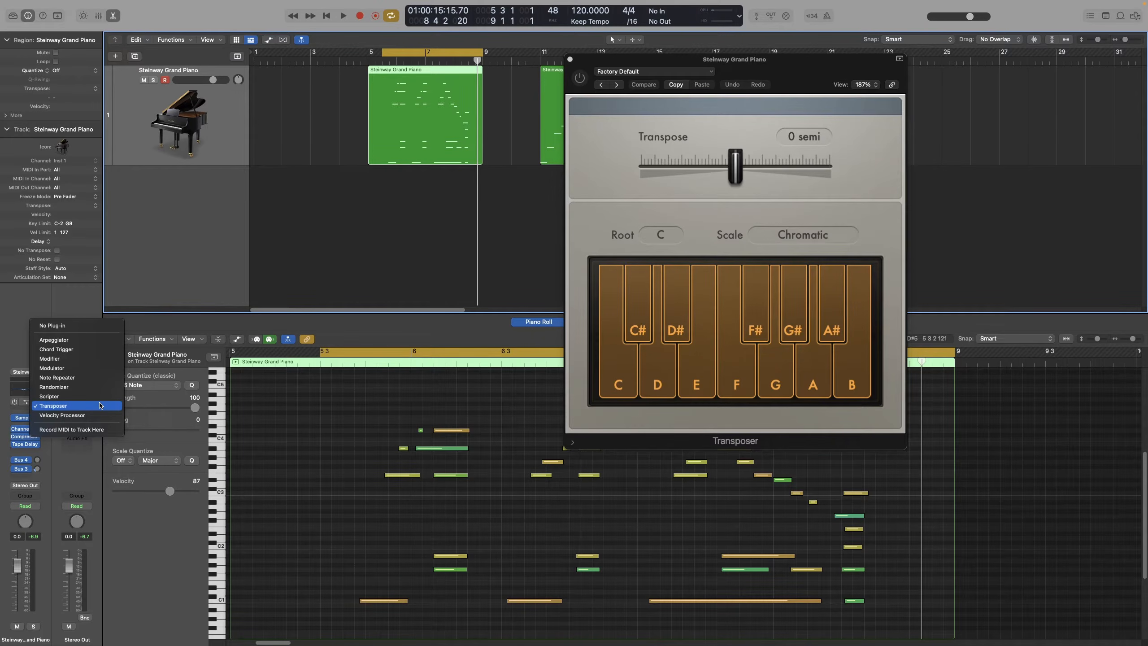
Load and activate the Transposer on the Steinway Grand Piano track, trying -4 semitones before resetting the transposition to 0
click(100, 405)
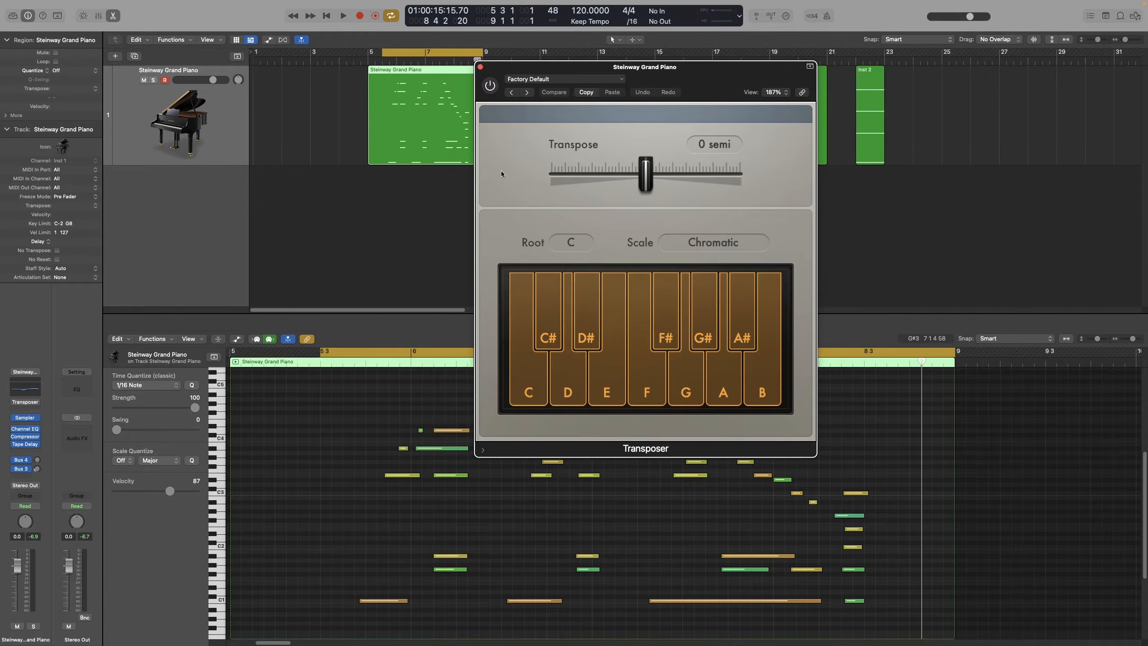
click(489, 87)
drag(646, 174, 630, 200)
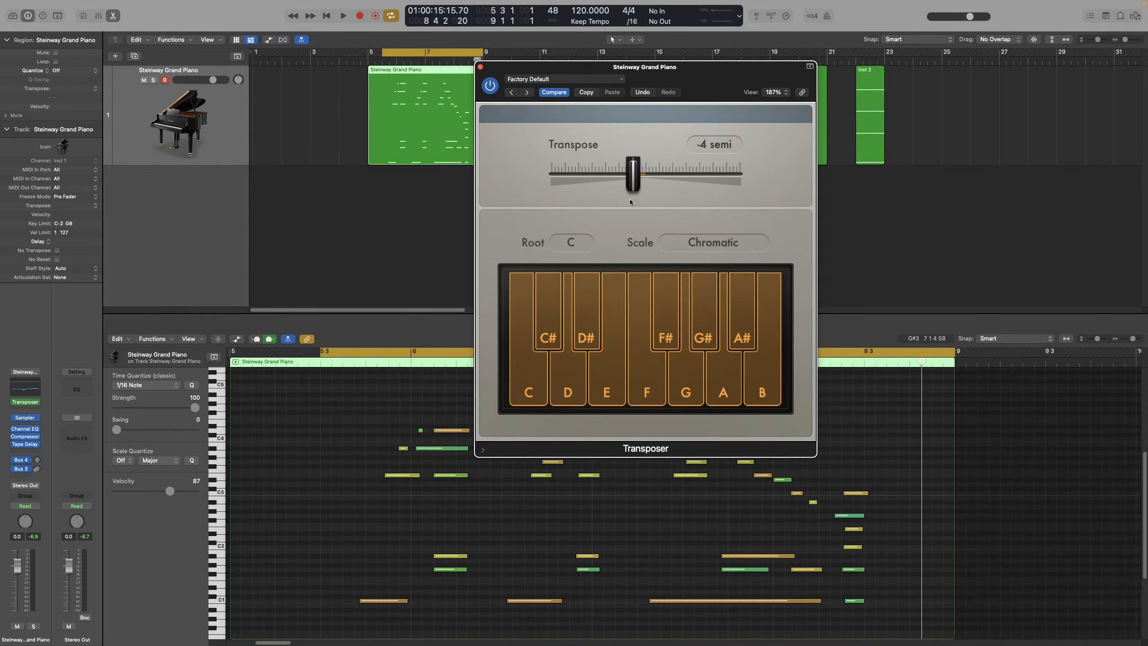
alt+click(635, 182)
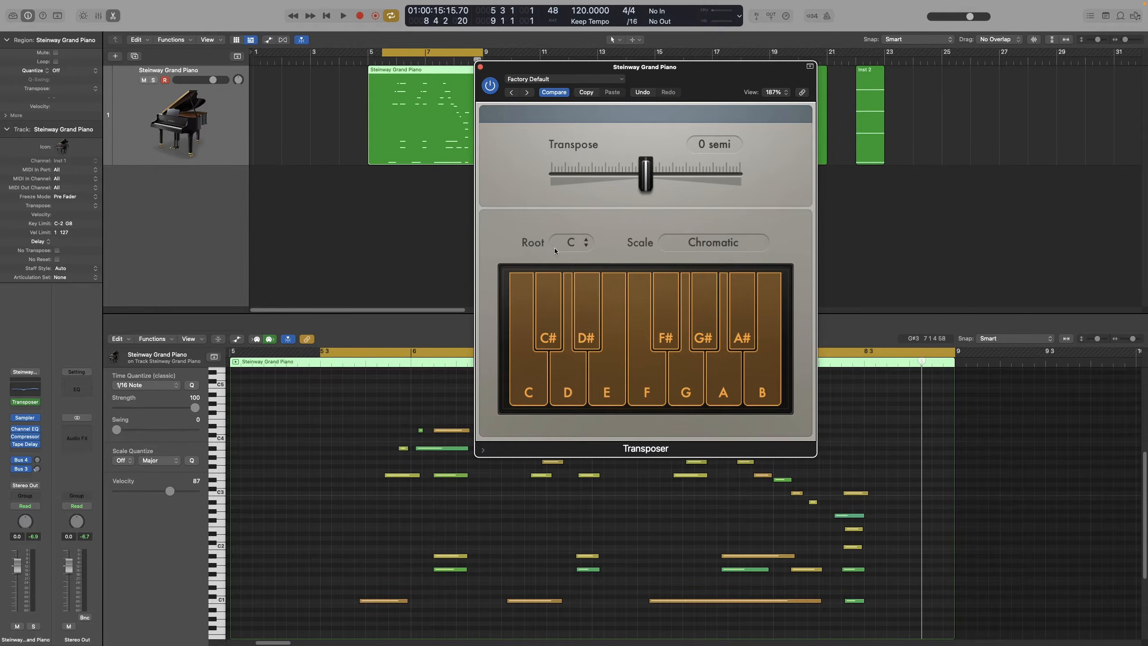
Look through the Transposer's root note and scale options, keeping root C and the Chromatic scale
click(570, 246)
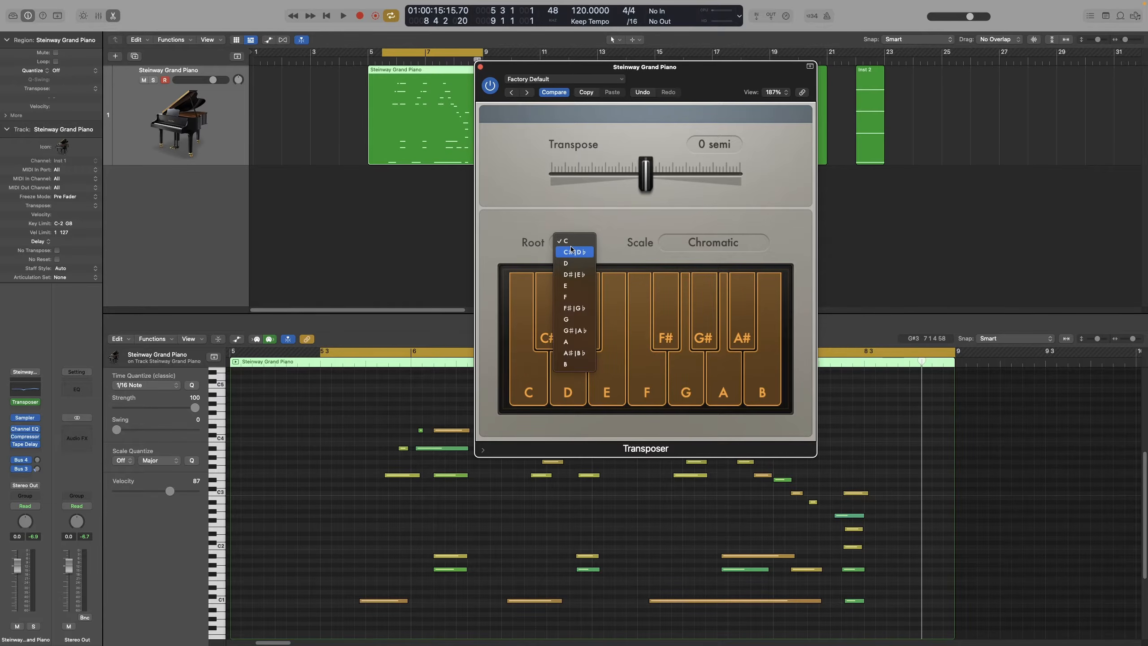
click(714, 244)
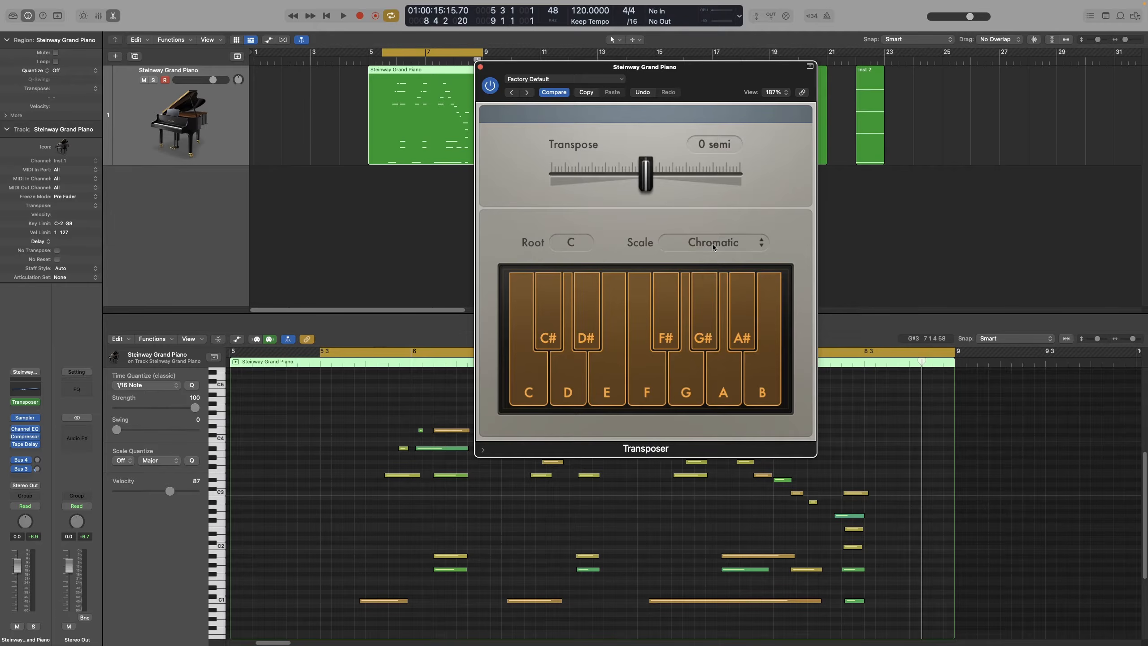
click(711, 247)
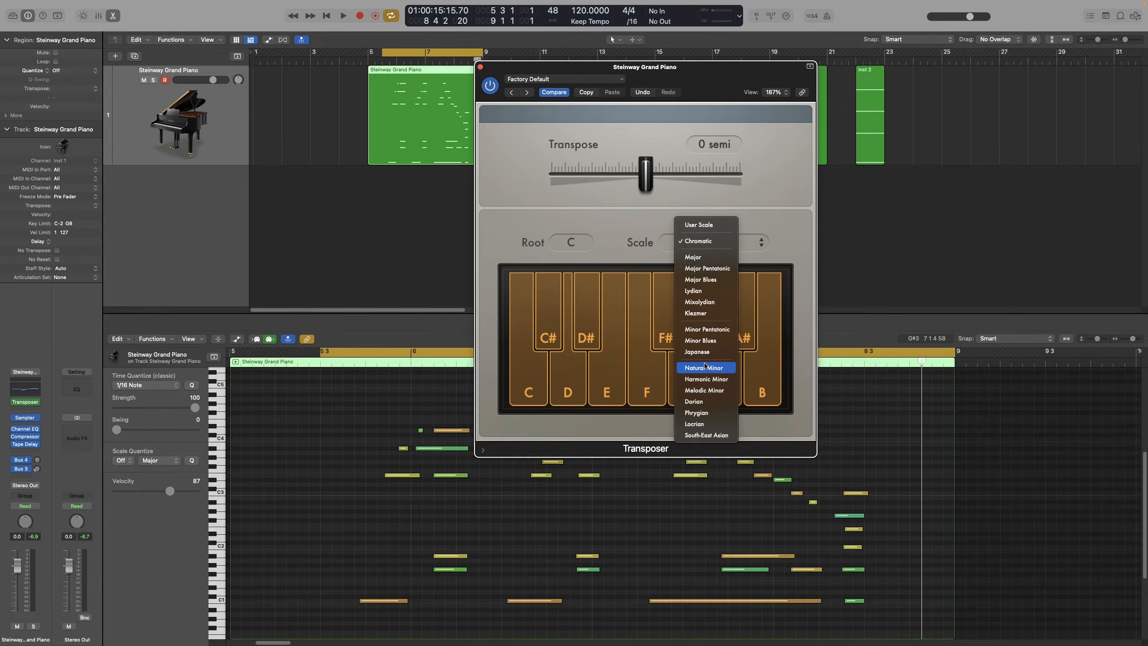
click(521, 234)
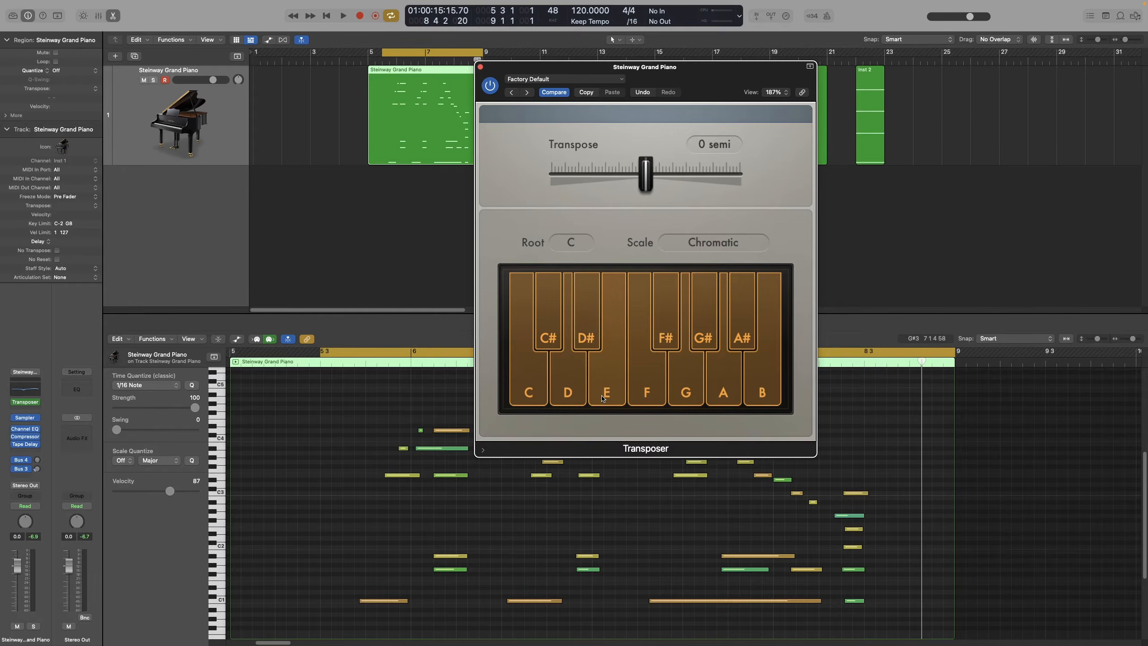
Try excluding the notes F and F# from the Transposer's scale and restore both
click(650, 390)
click(670, 347)
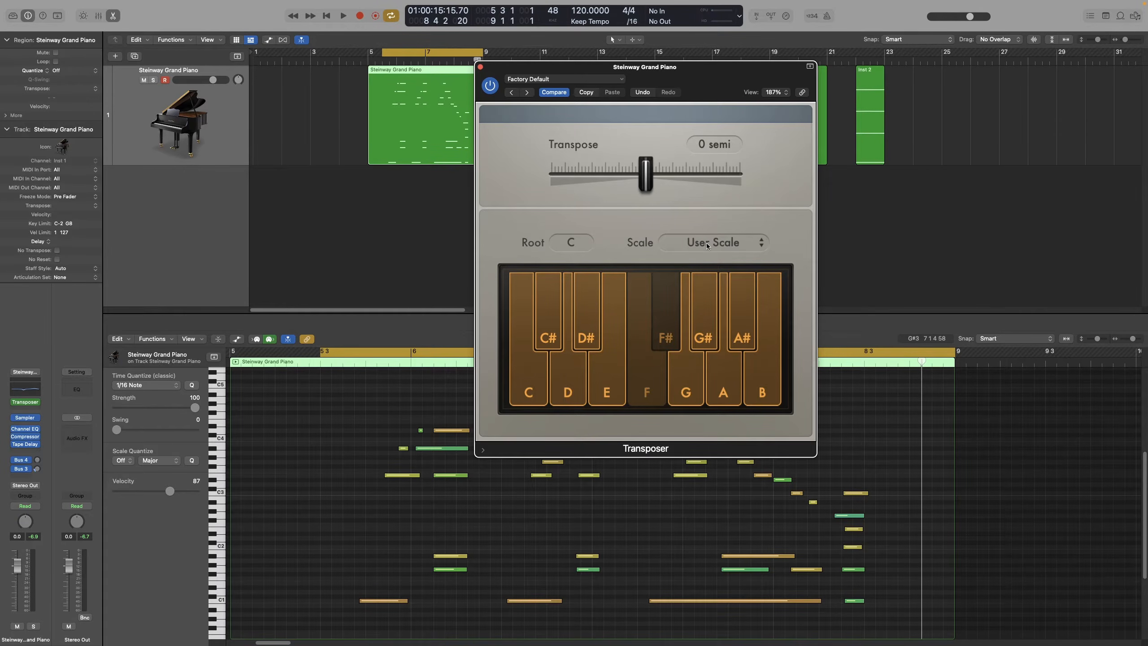
click(671, 337)
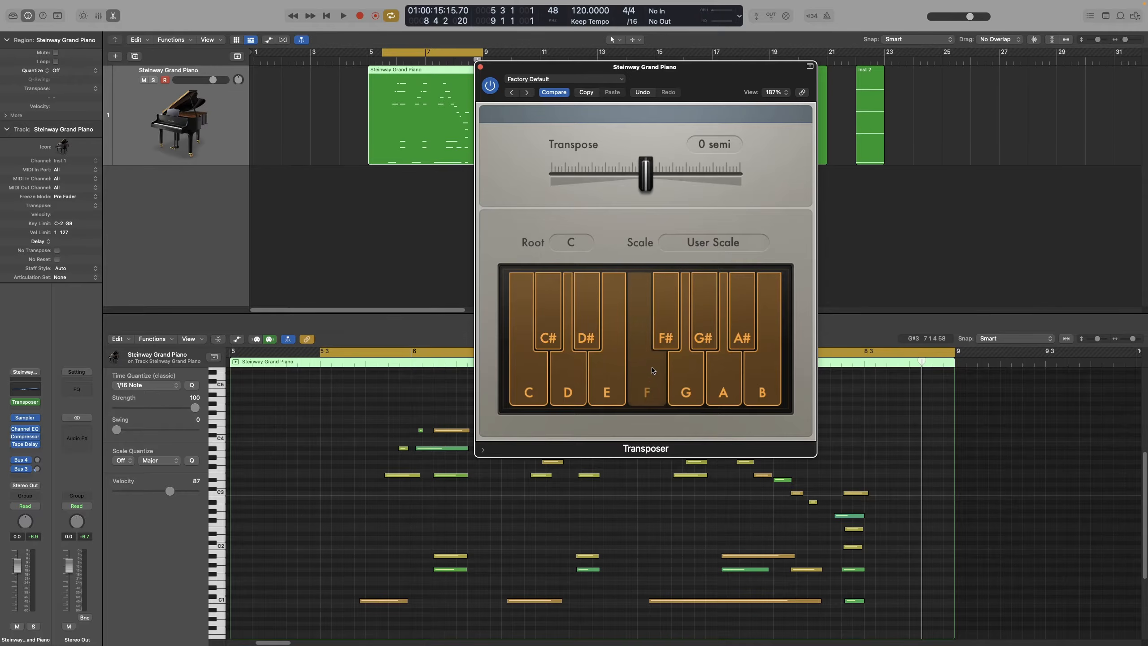
click(650, 380)
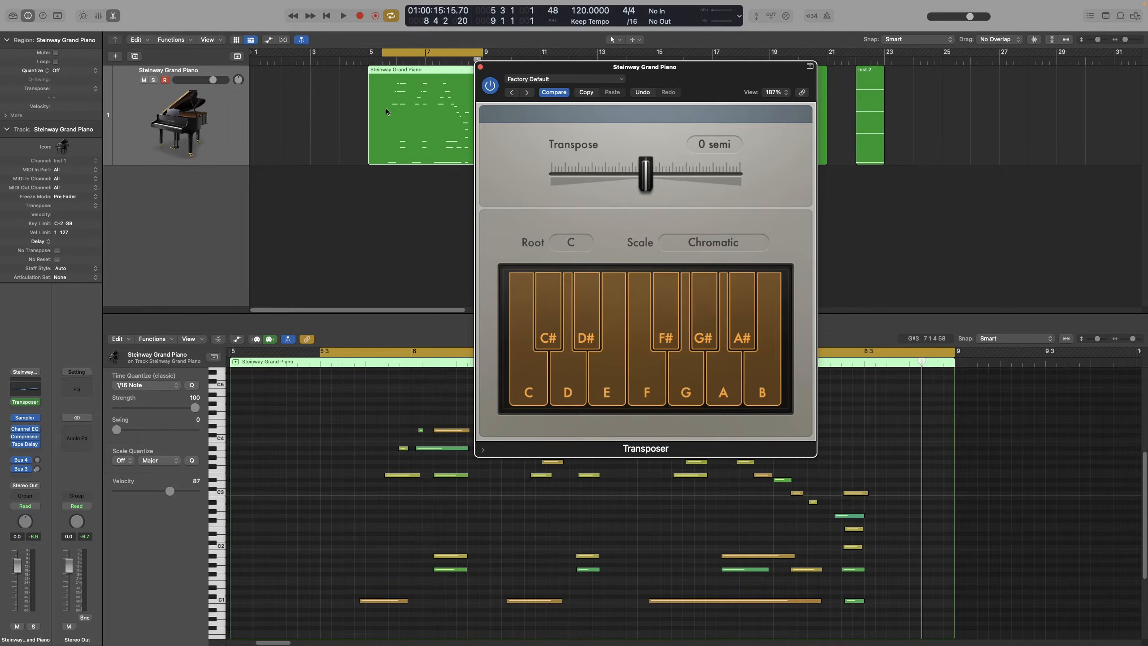
Play the first piano region with the Transposer bypassed, moving the plug-in window away from the region
click(492, 86)
key(space)
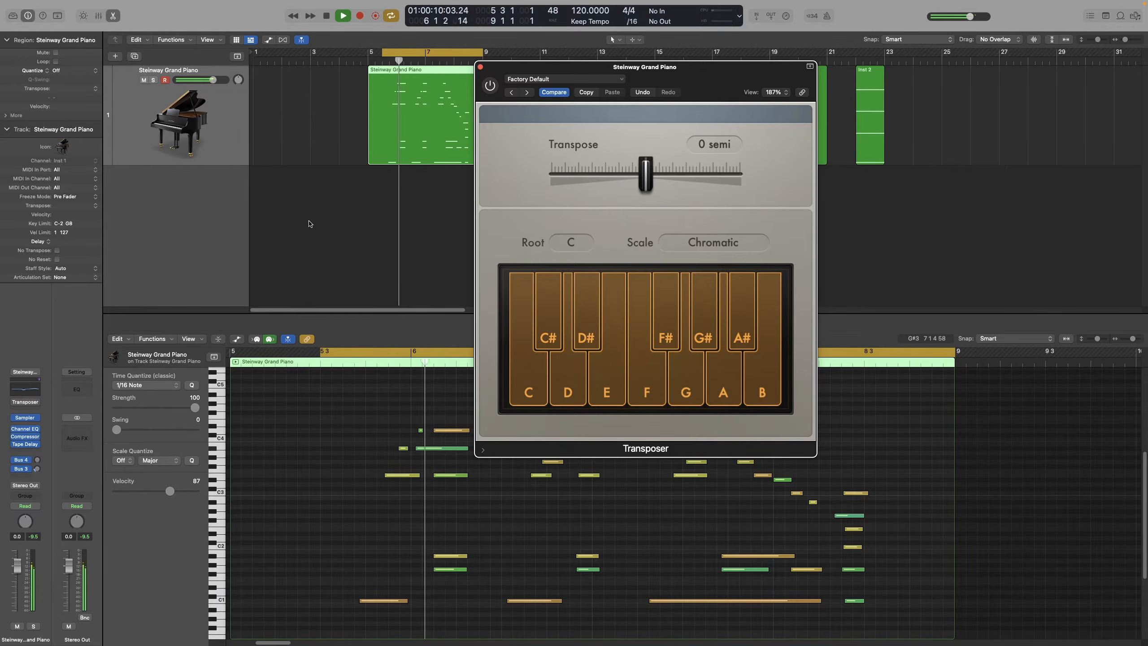
drag(697, 68, 803, 24)
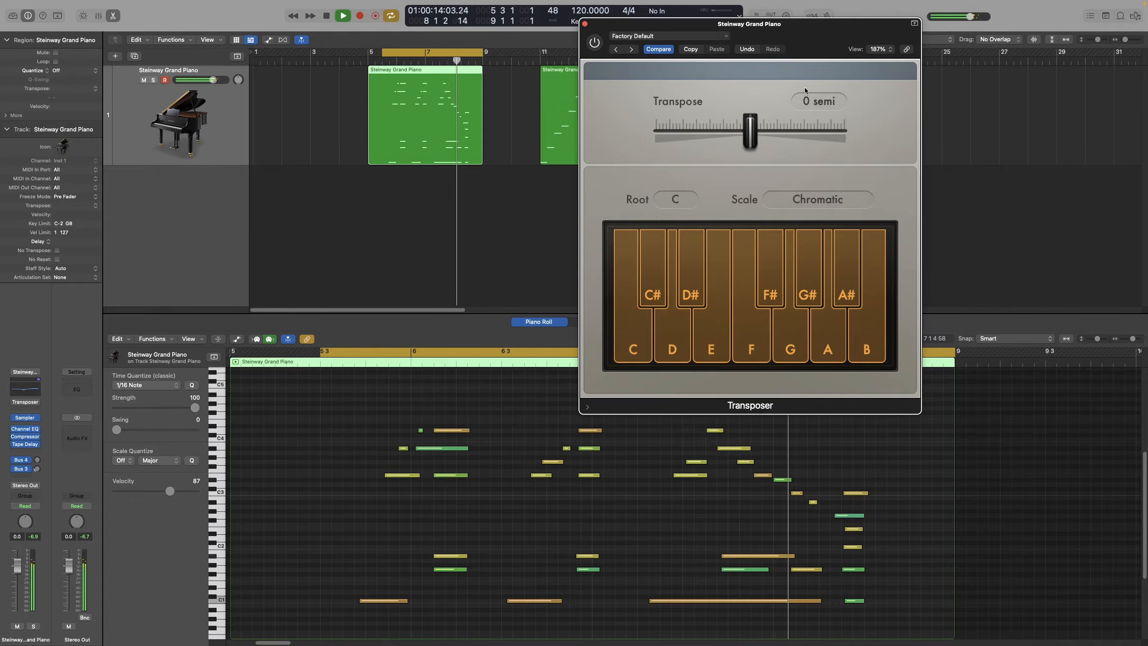
key(space)
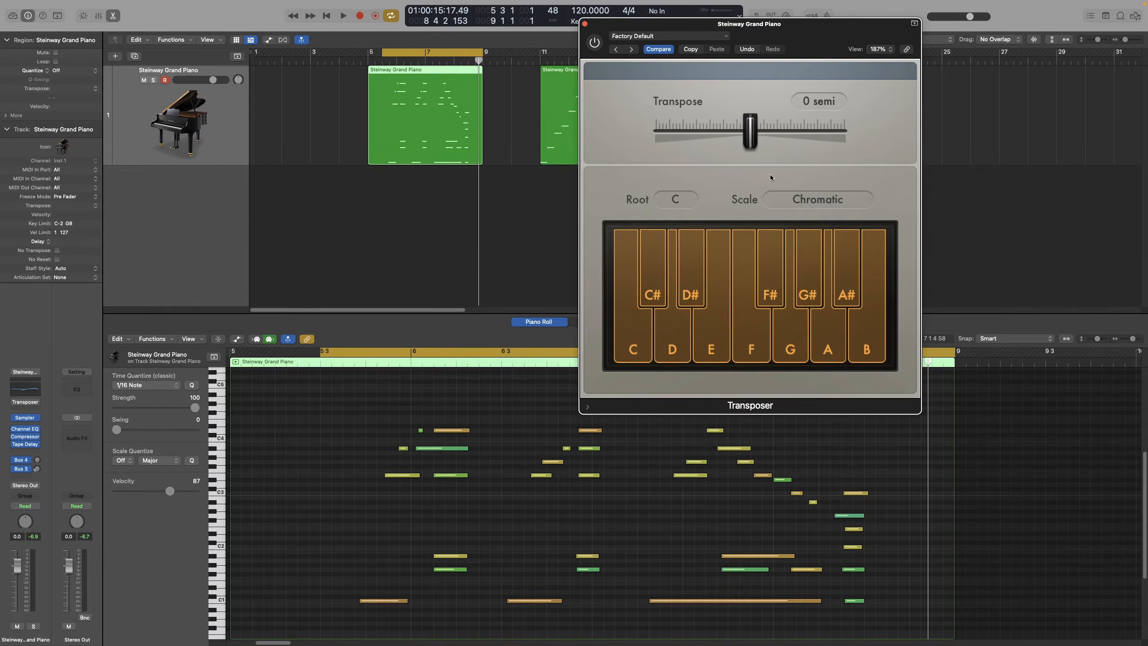
Set the Transposer's transposition to 3 semitones and play the first piano region with the plug-in bypassed for comparison
click(595, 43)
drag(753, 145, 767, 144)
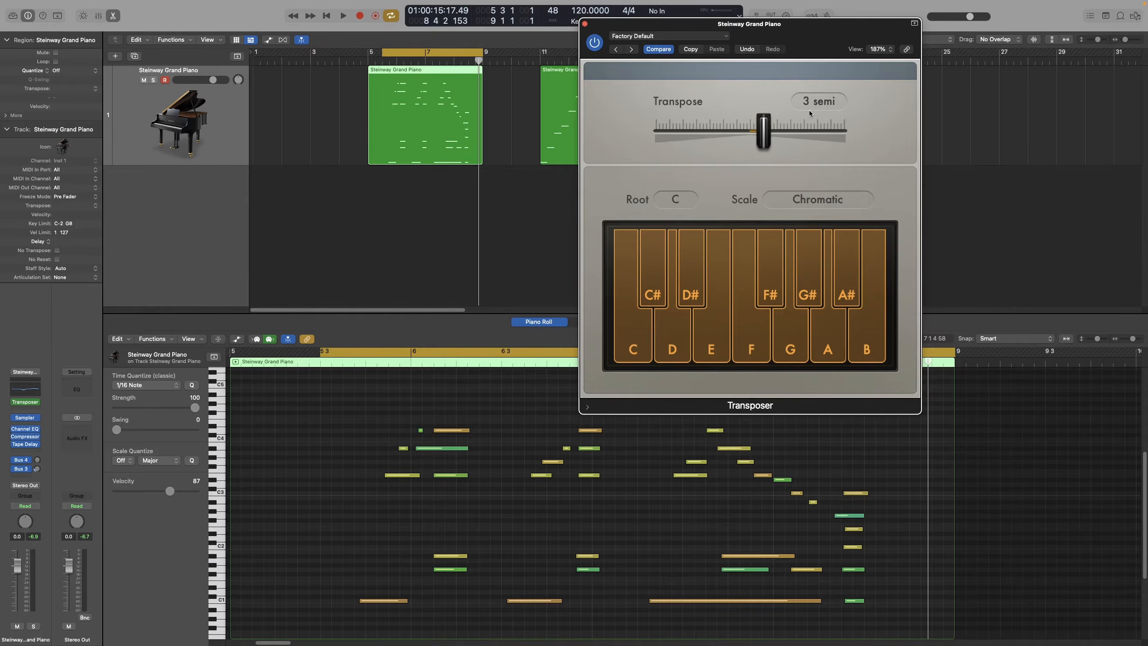
click(596, 44)
key(space)
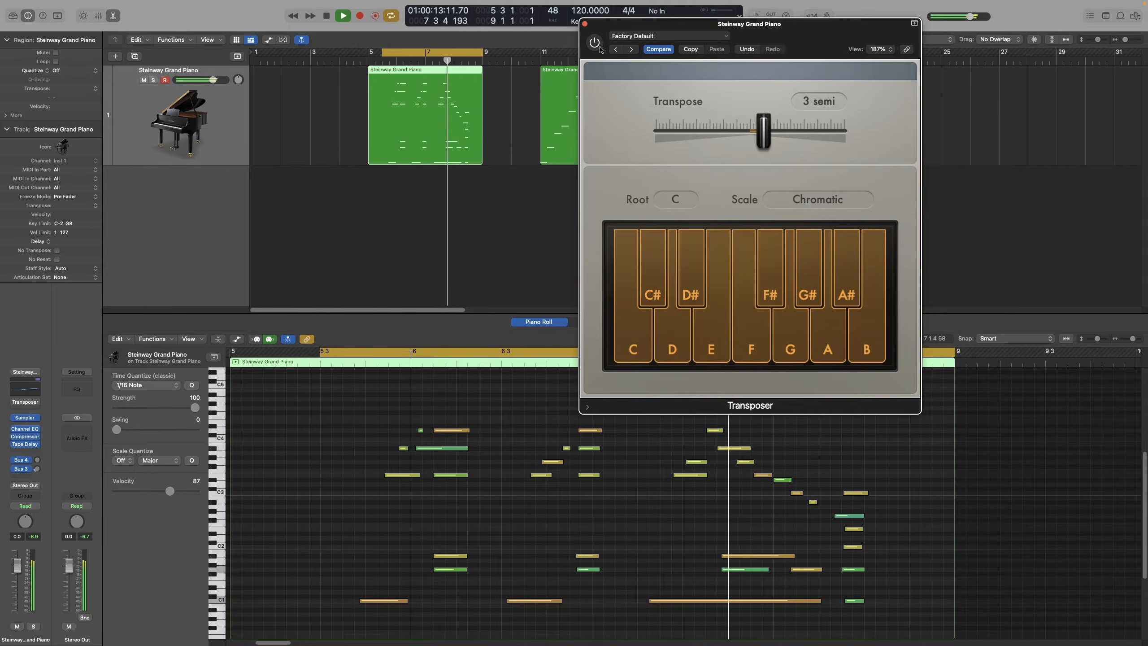
key(space)
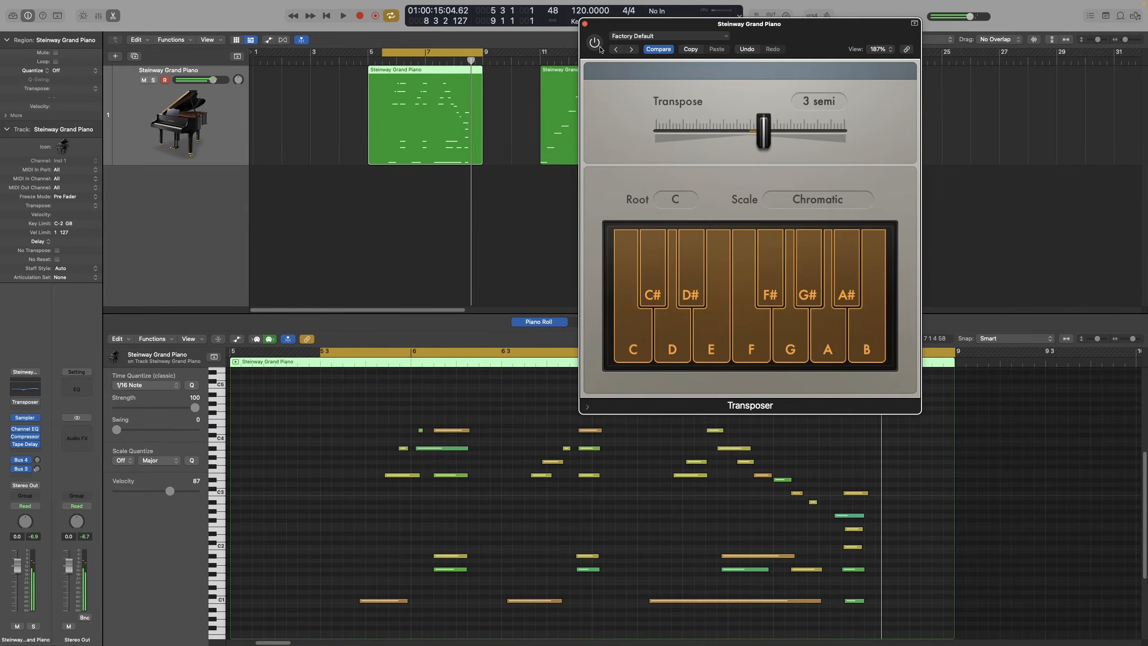
Reactivate the Transposer and play the first piano region with the 3-semitone shift
click(597, 46)
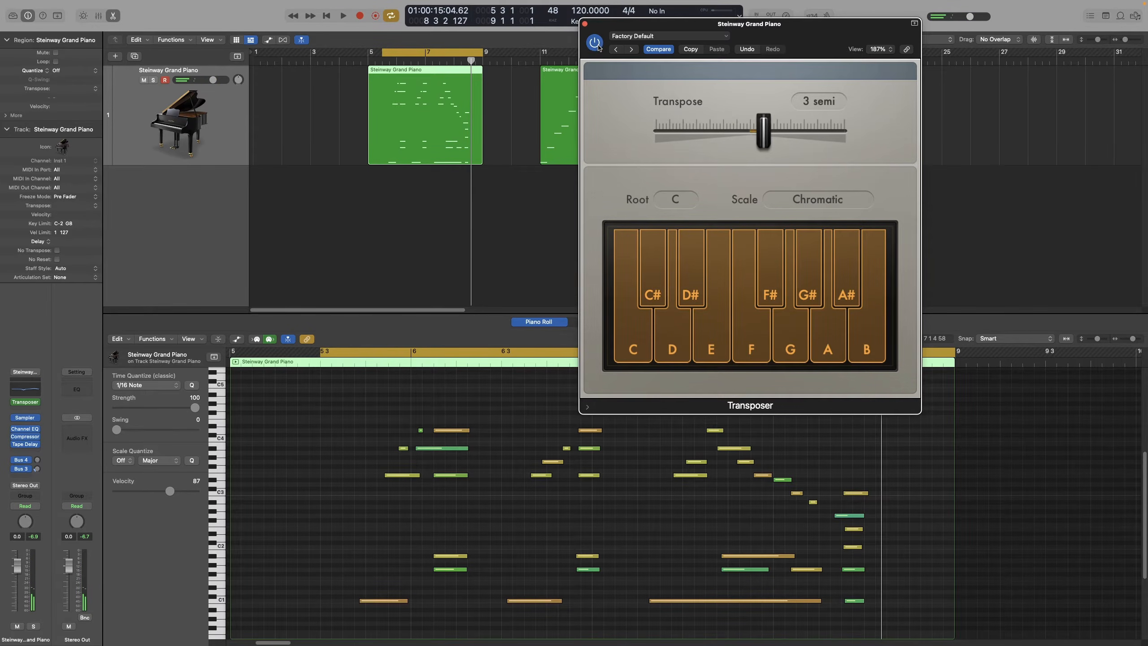
key(space)
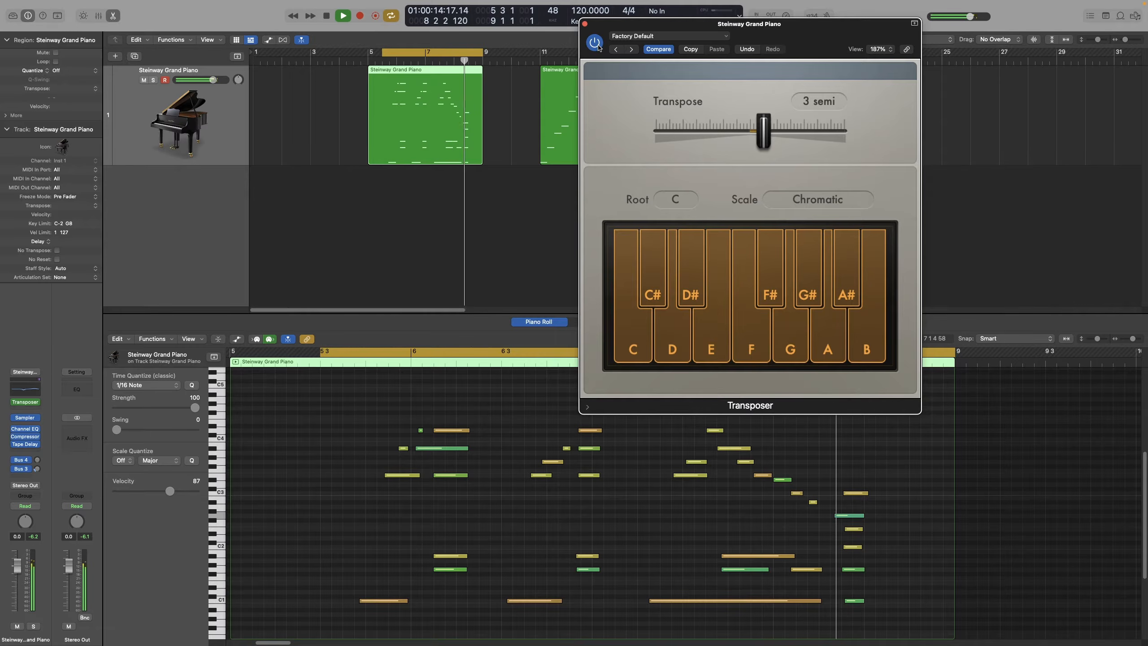
key(space)
Raise the transposition to 12 semitones and play the first piano region to hear the octave shift
drag(752, 140, 797, 143)
key(space)
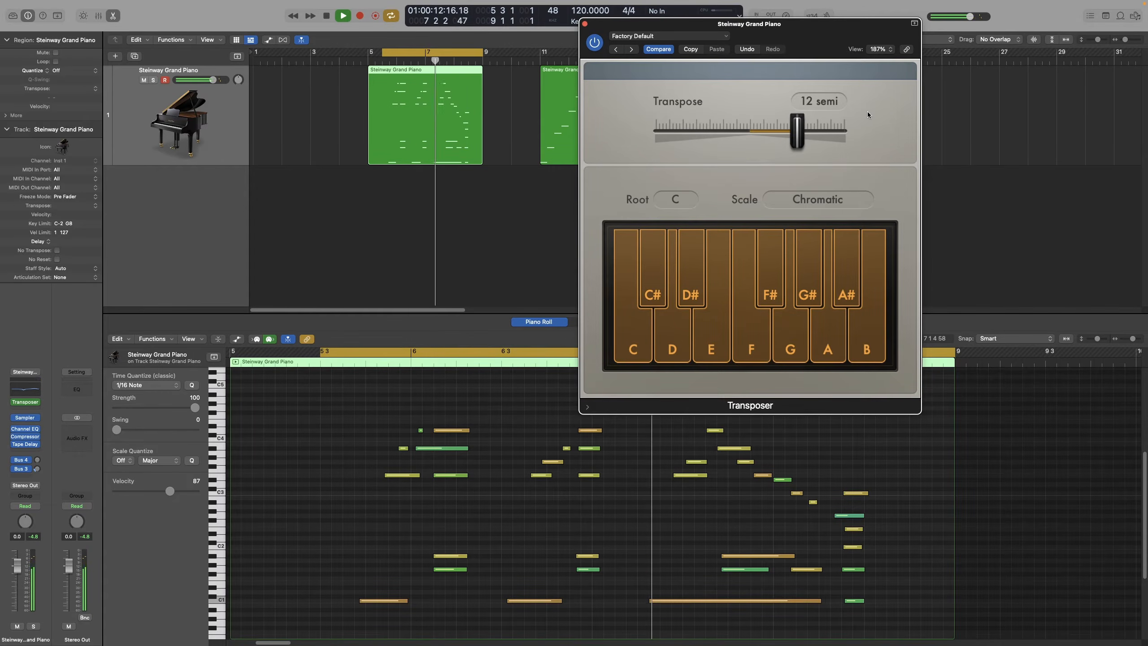
key(space)
Try entering a transposition of 2 semitones and reset the value to 0
double_click(809, 101)
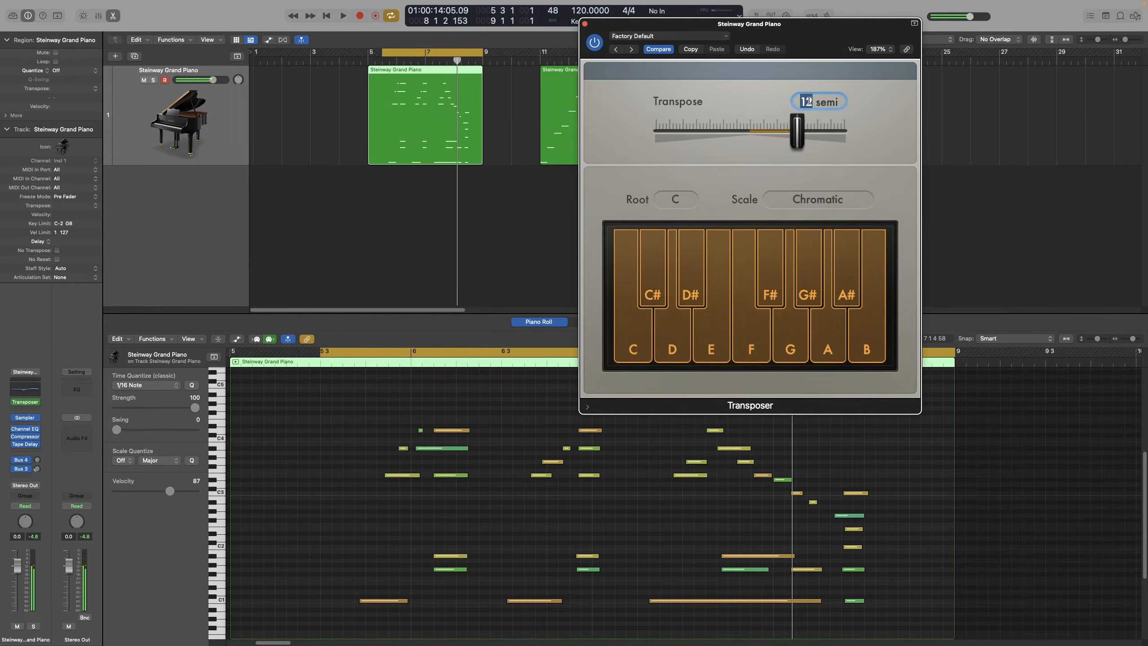
text(2)
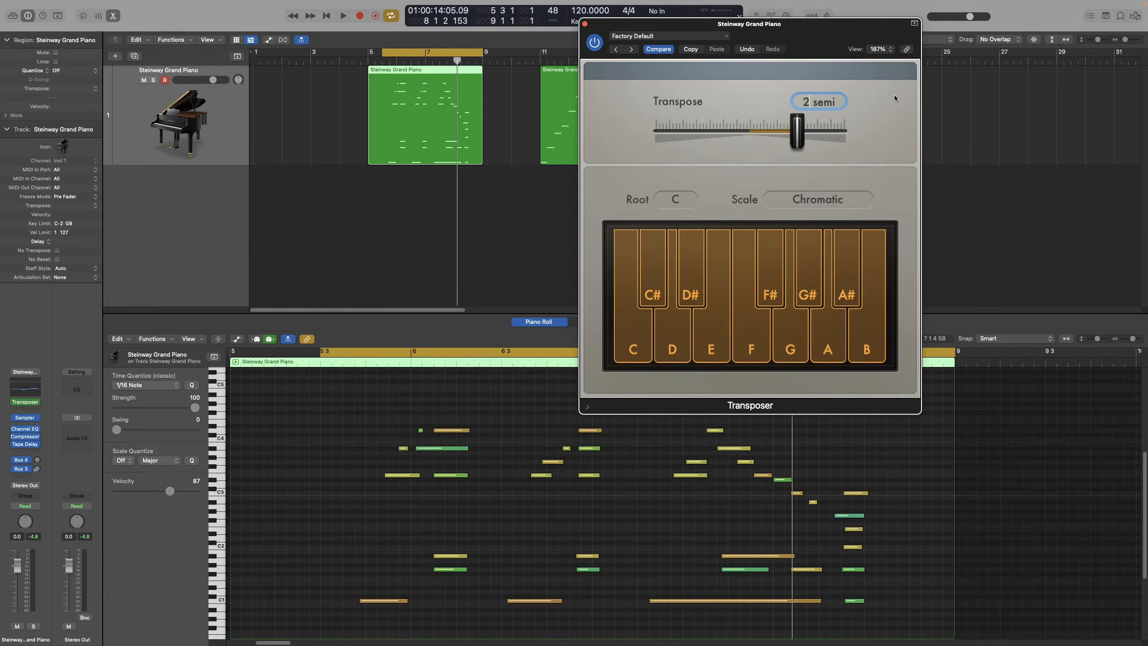
click(883, 111)
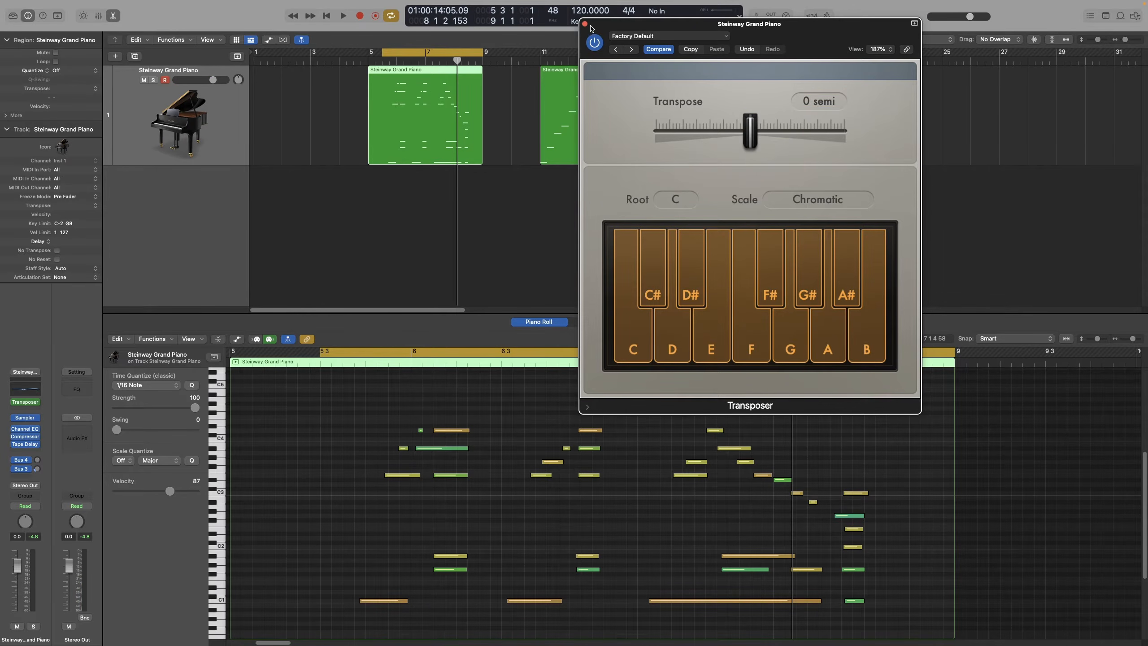
Uncover and select the short piano region at bar 11, and set the cycle range to its length
drag(591, 29, 555, 95)
click(566, 77)
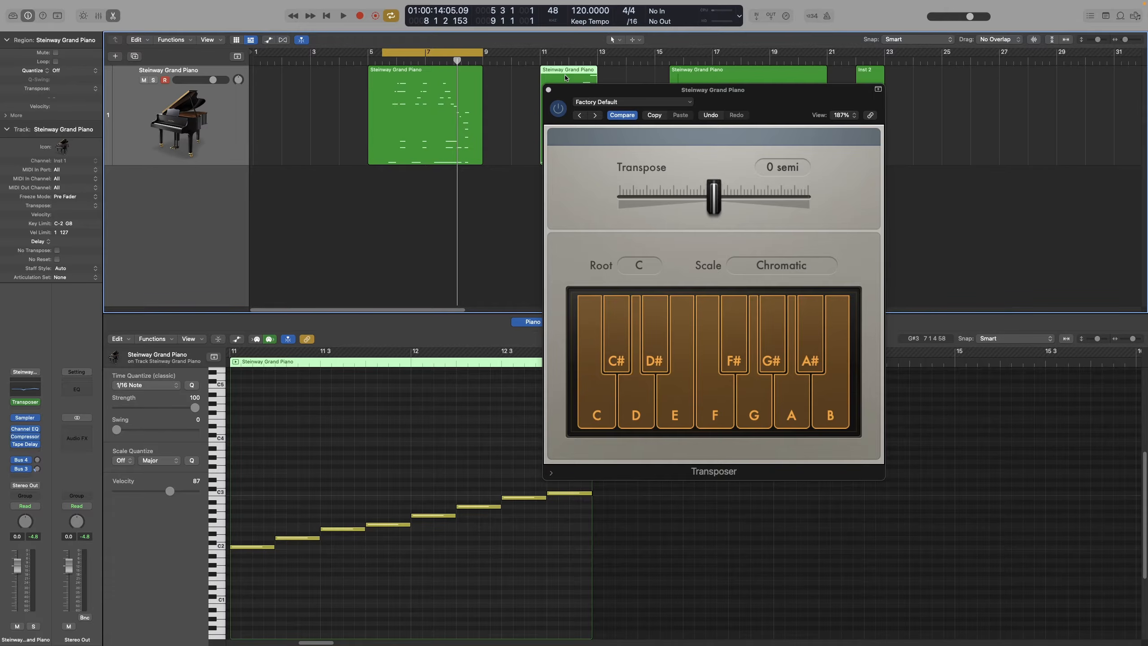
key(super+u)
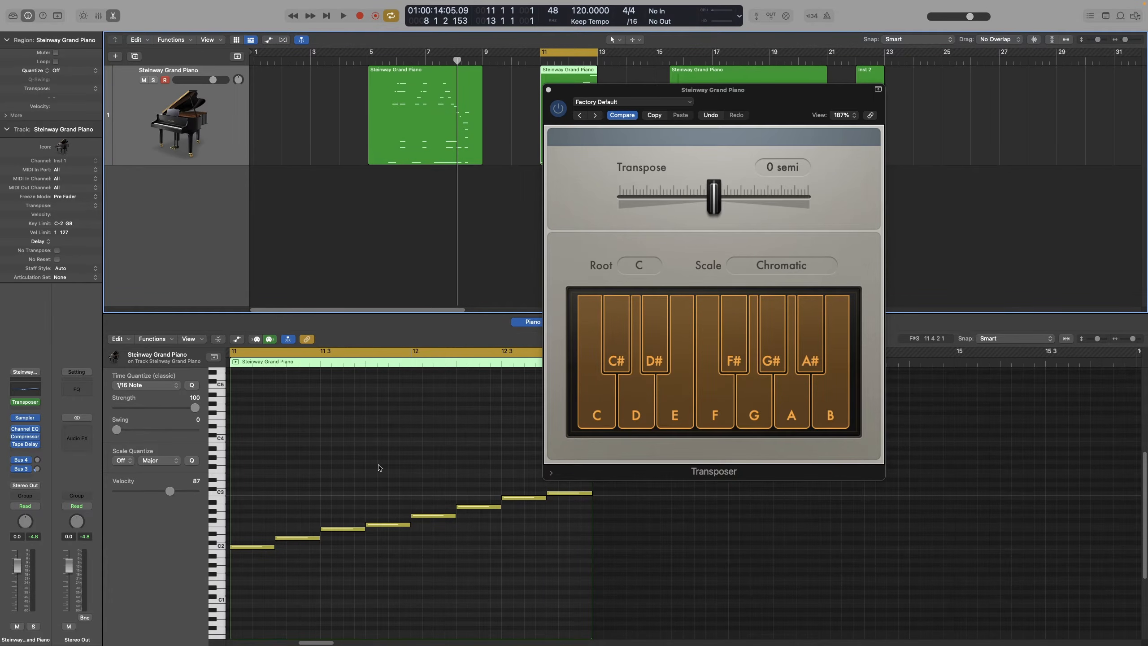
Play the piano region at bar 11 with the Transposer bypassed to hear its original notes
key(space)
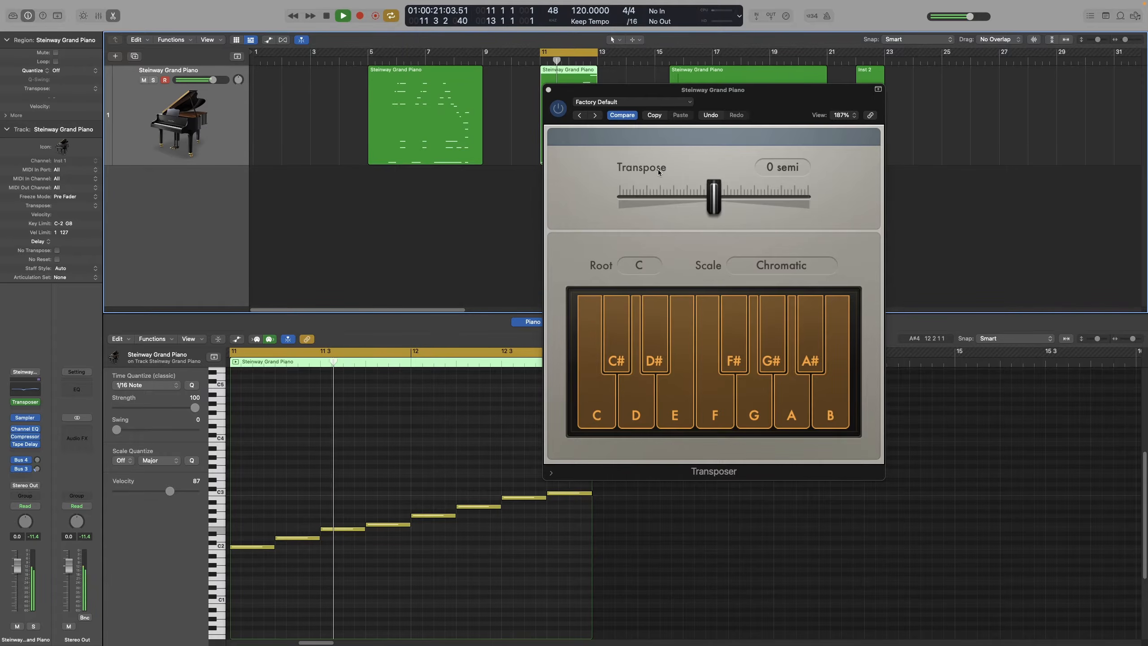
key(space)
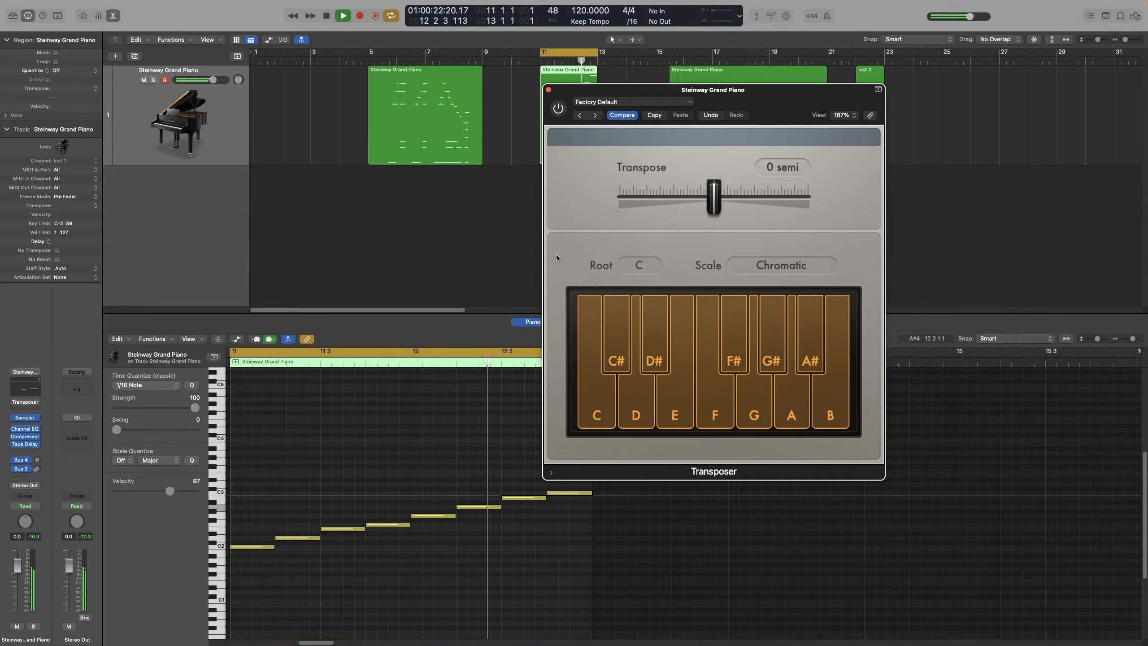
key(space)
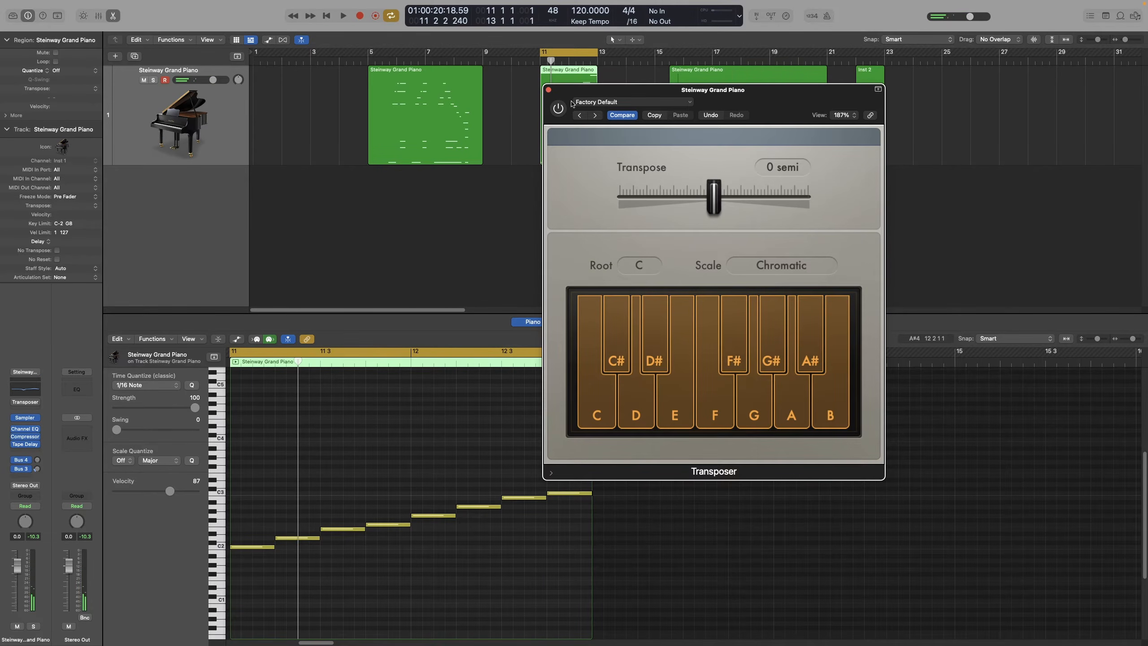
Reactivate the Transposer with its scale set to Natural Minor and play the region at bar 11
click(559, 109)
click(774, 268)
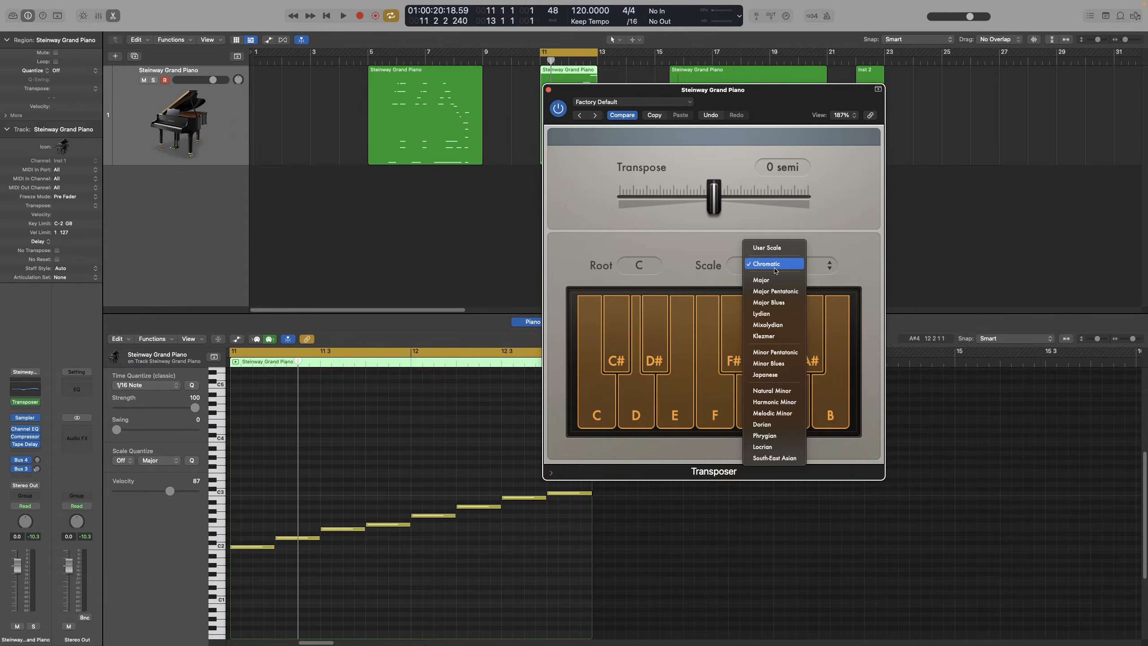
click(772, 396)
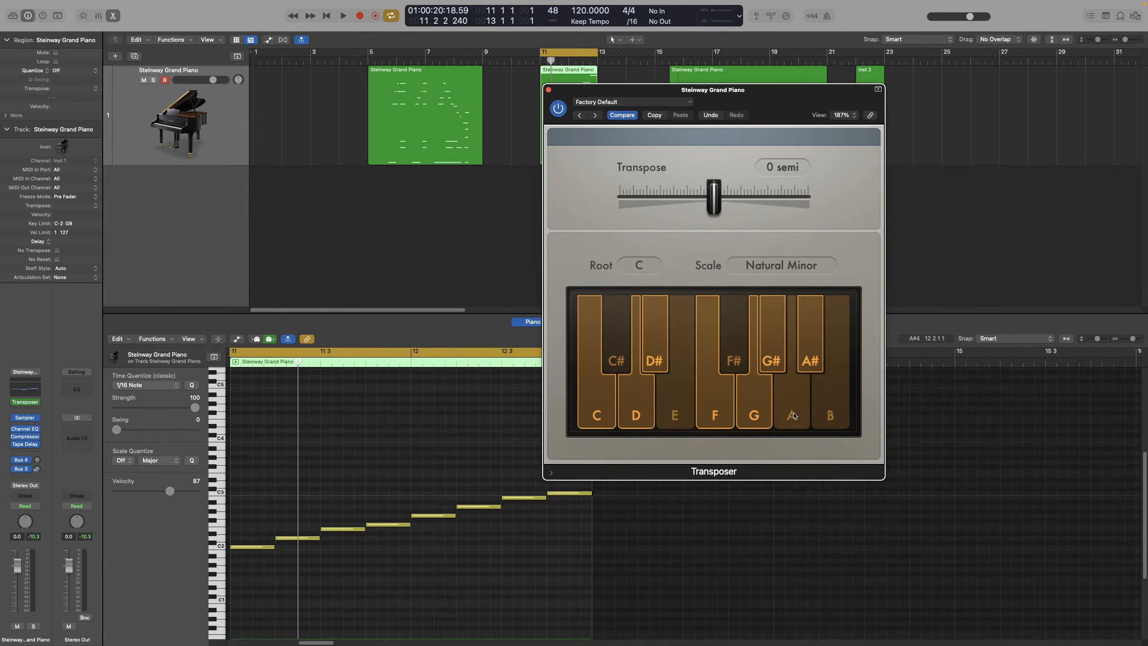
key(space)
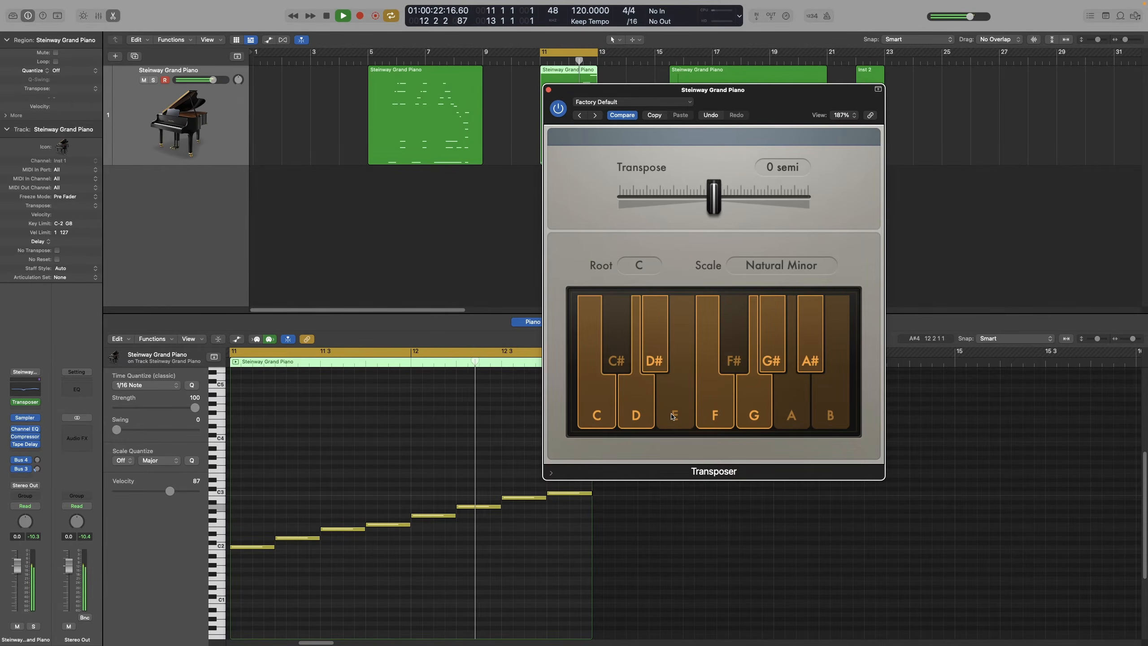
key(space)
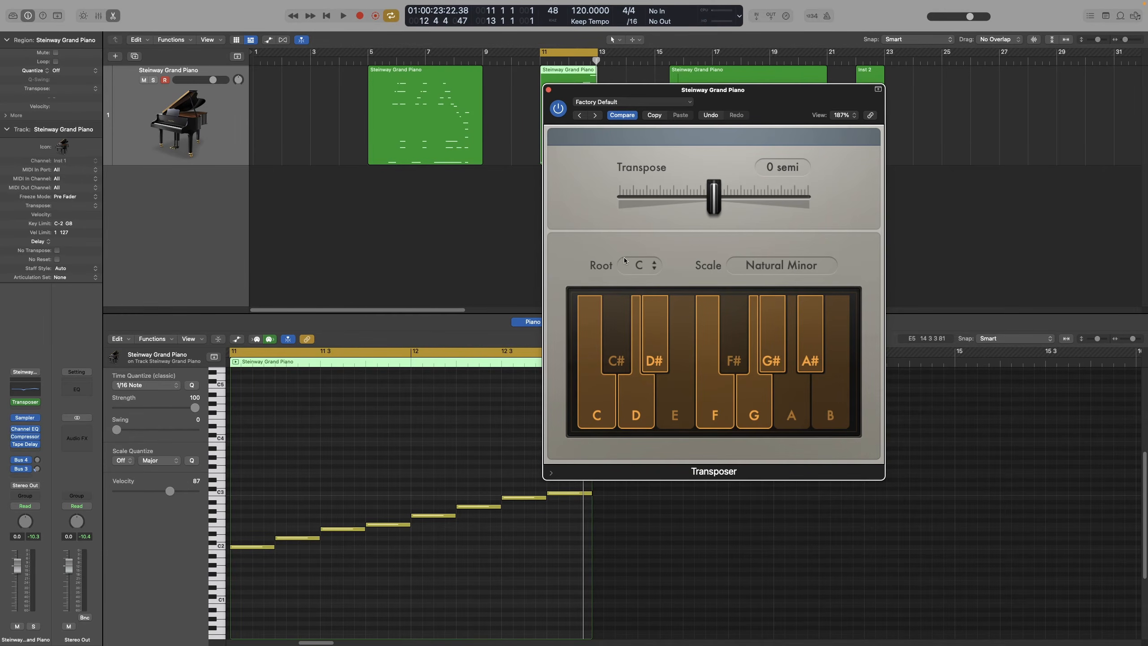
Set the cycle range to the long piano region ending at bar 21 and reopen the Transposer clear of that region
click(549, 90)
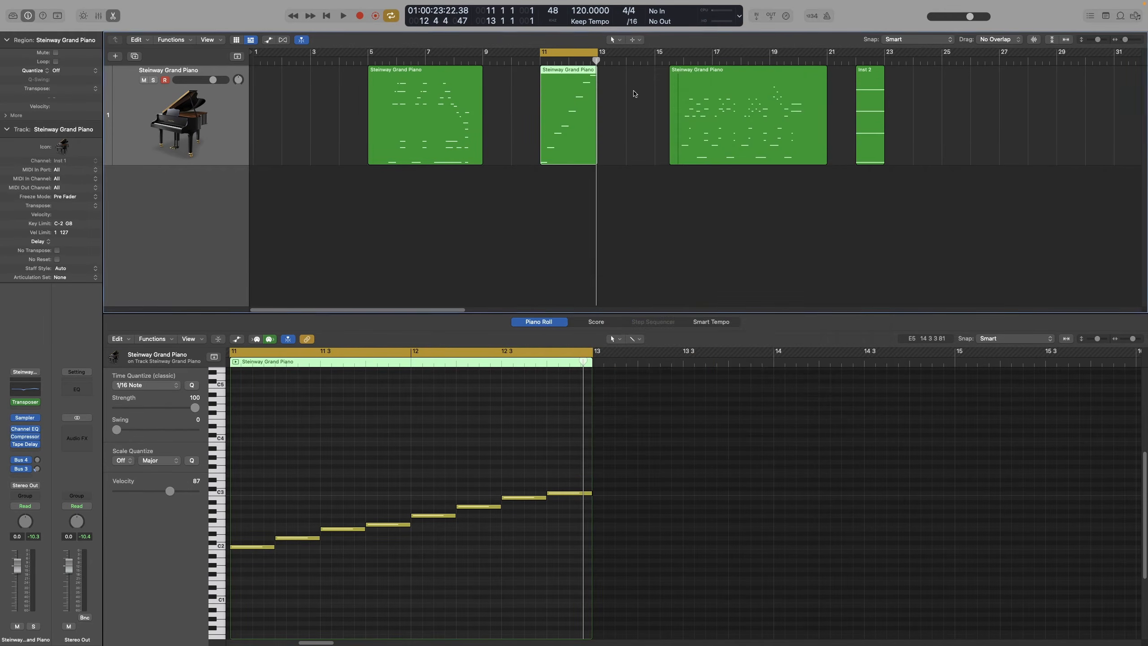
click(788, 124)
key(super+u)
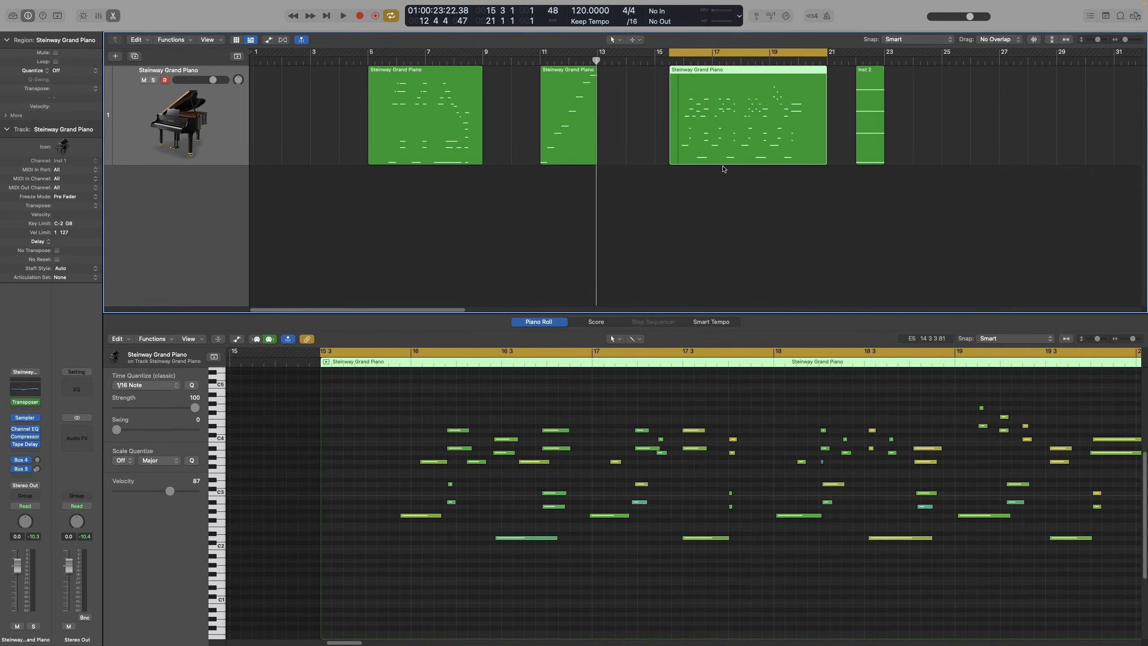
click(28, 403)
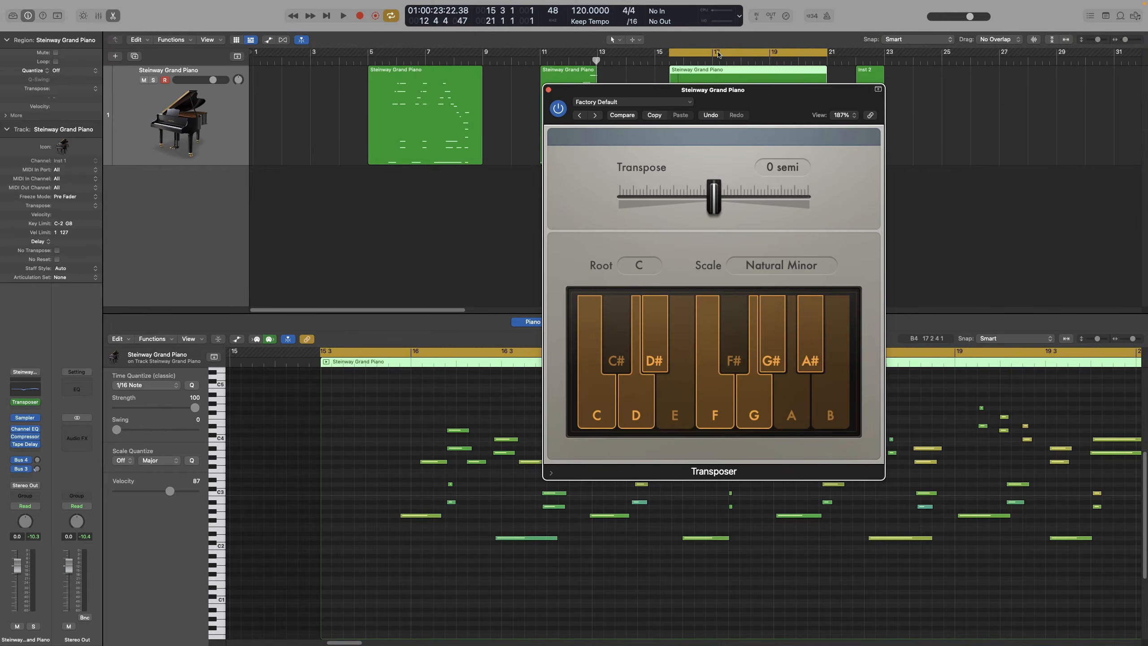
drag(742, 92, 374, 51)
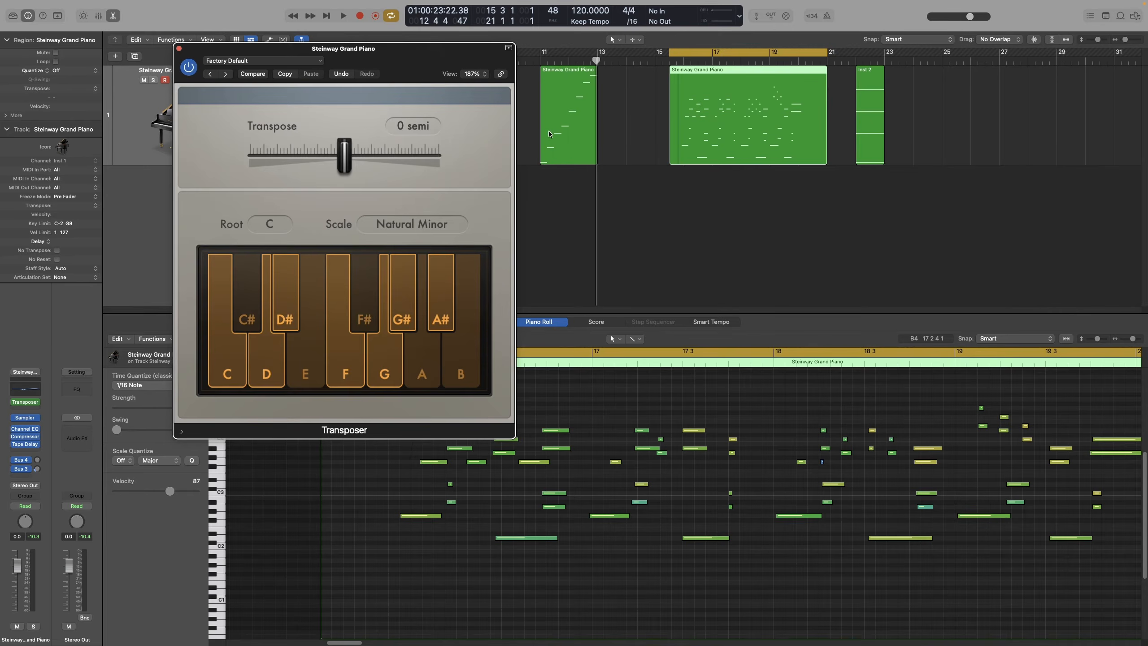
Play the long piano region with the Transposer bypassed, and move the cycle range's start to 15 4 1 1
click(191, 68)
key(space)
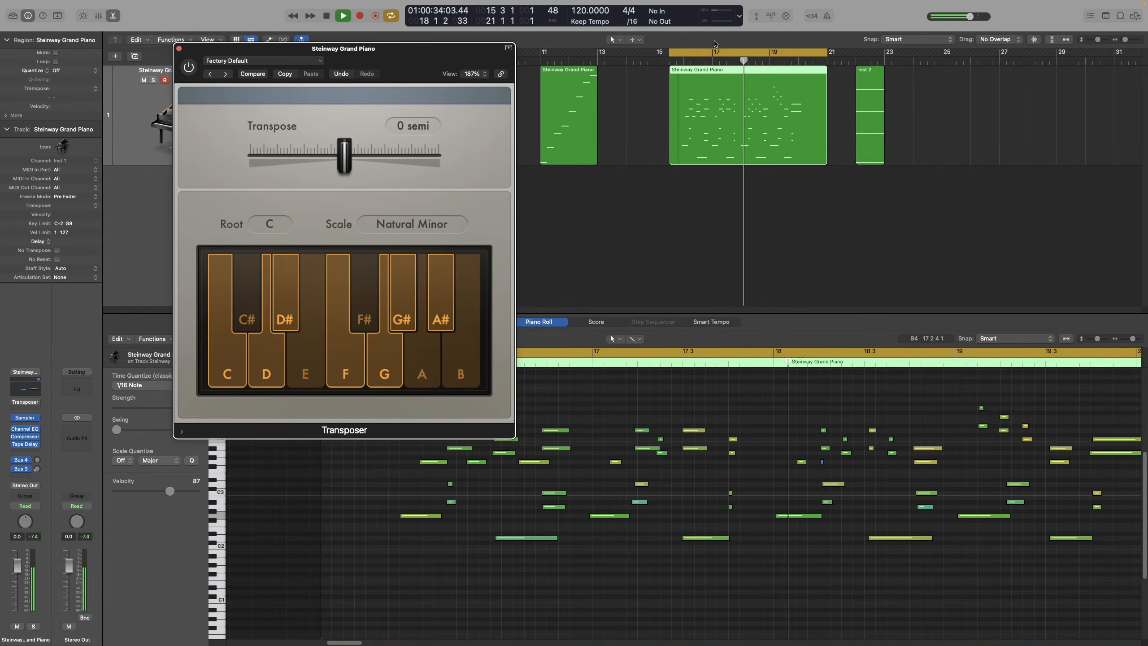
drag(670, 53, 678, 52)
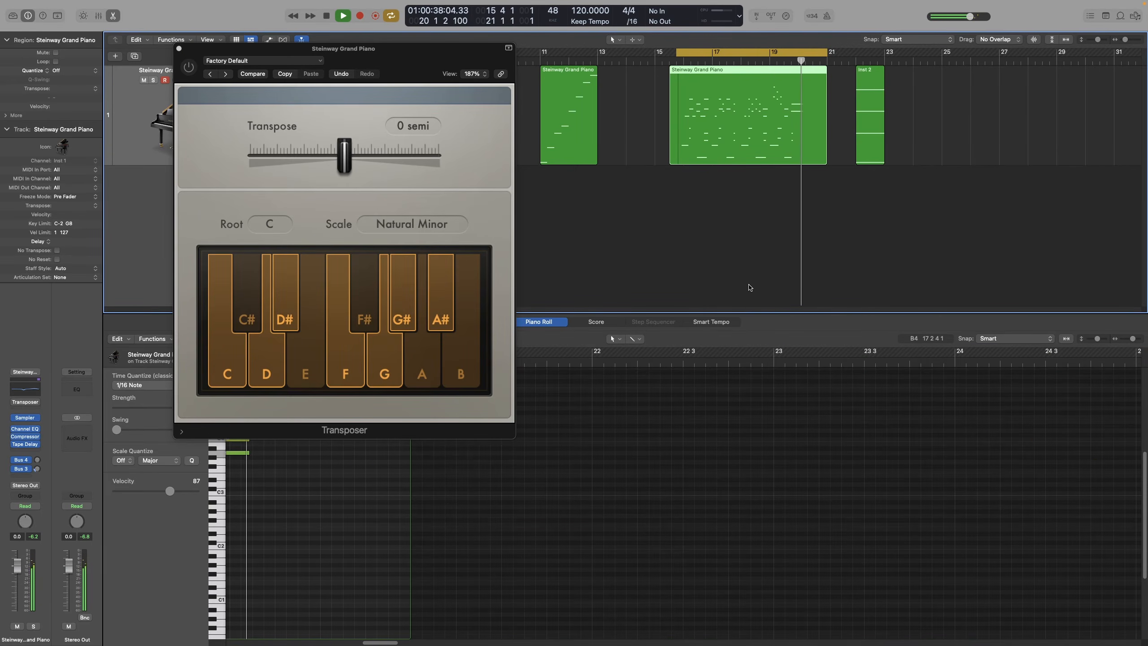
key(space)
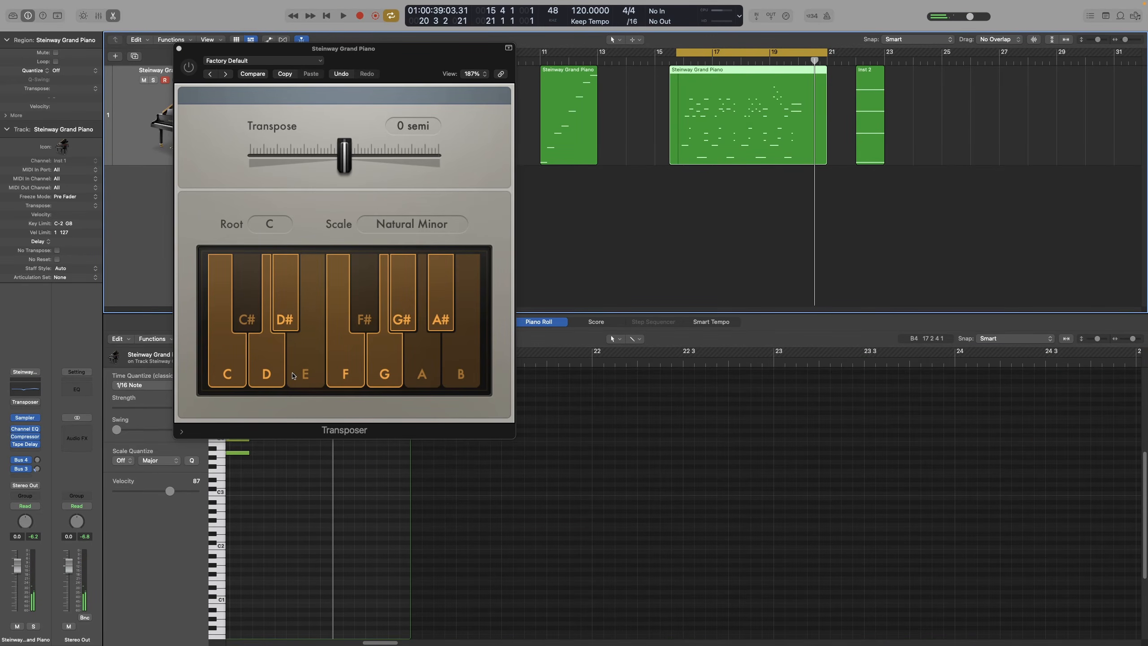
Set the Transposer's root to G and play the long piano region in Natural Minor
click(270, 227)
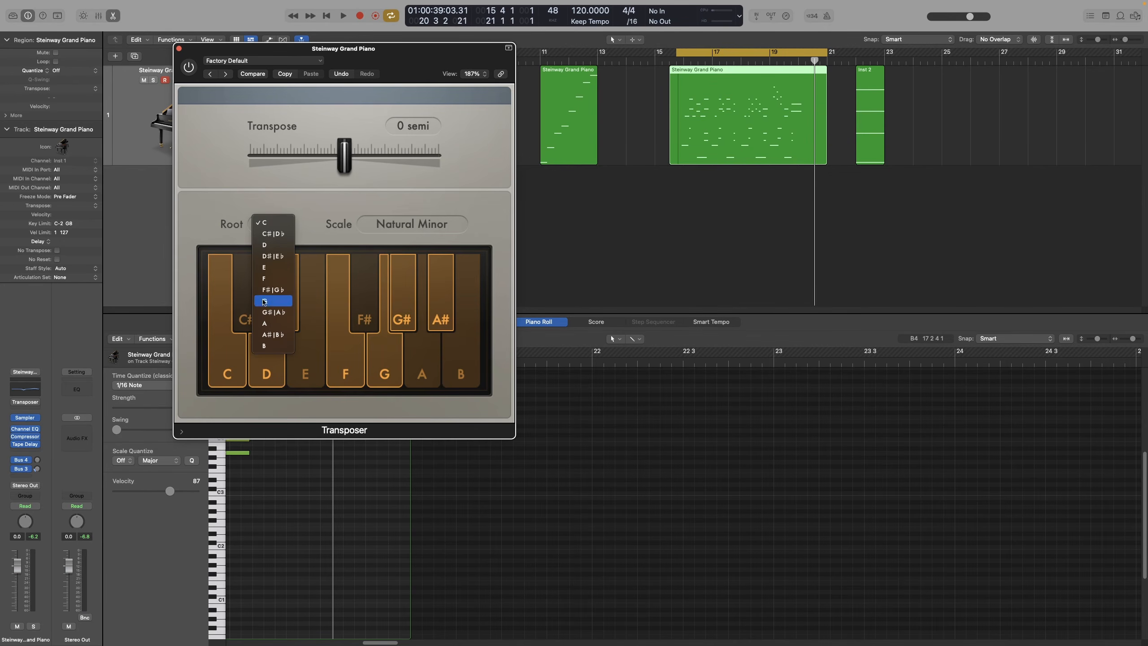
click(264, 300)
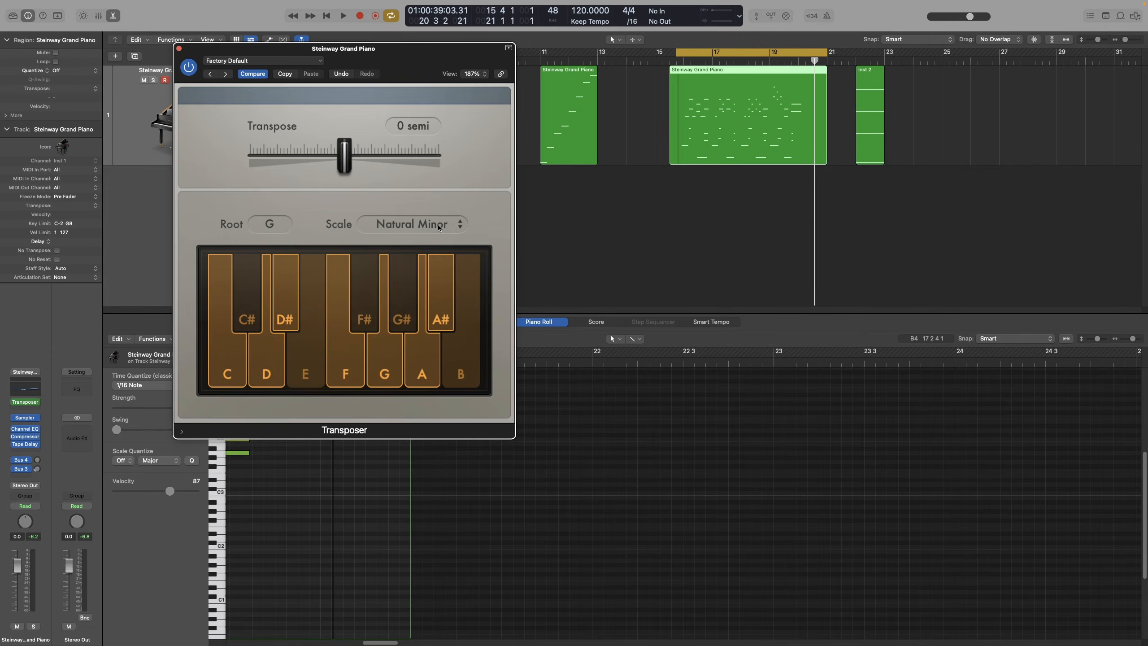
key(space)
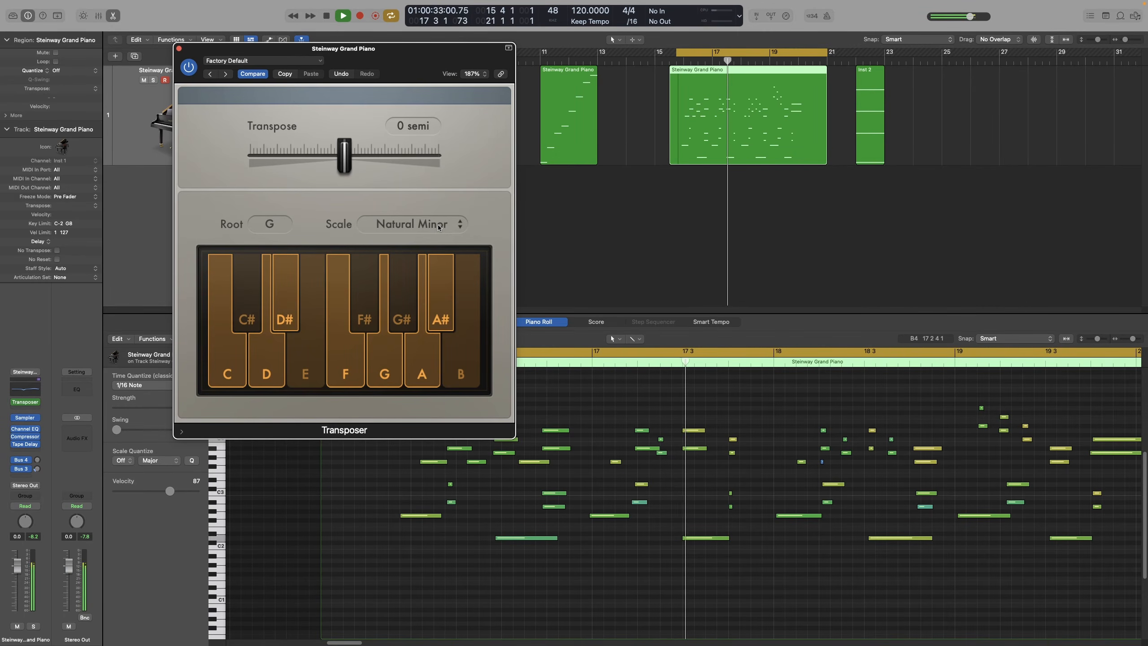
key(space)
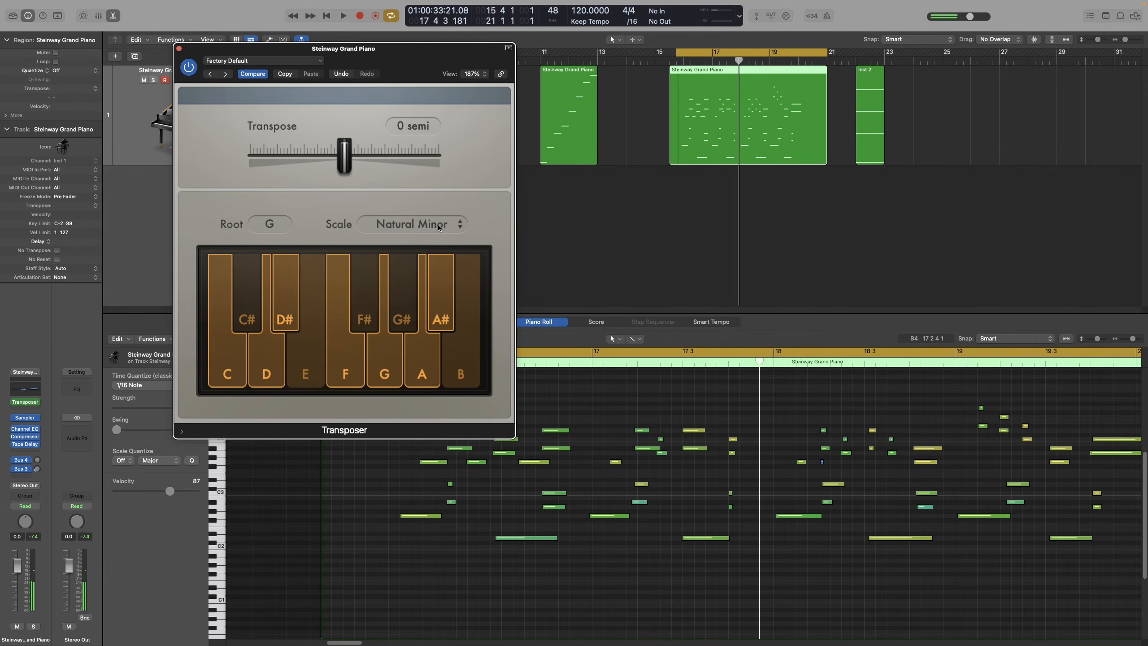
Set the Transposer's scale to Phrygian and play part of the long piano region
click(439, 227)
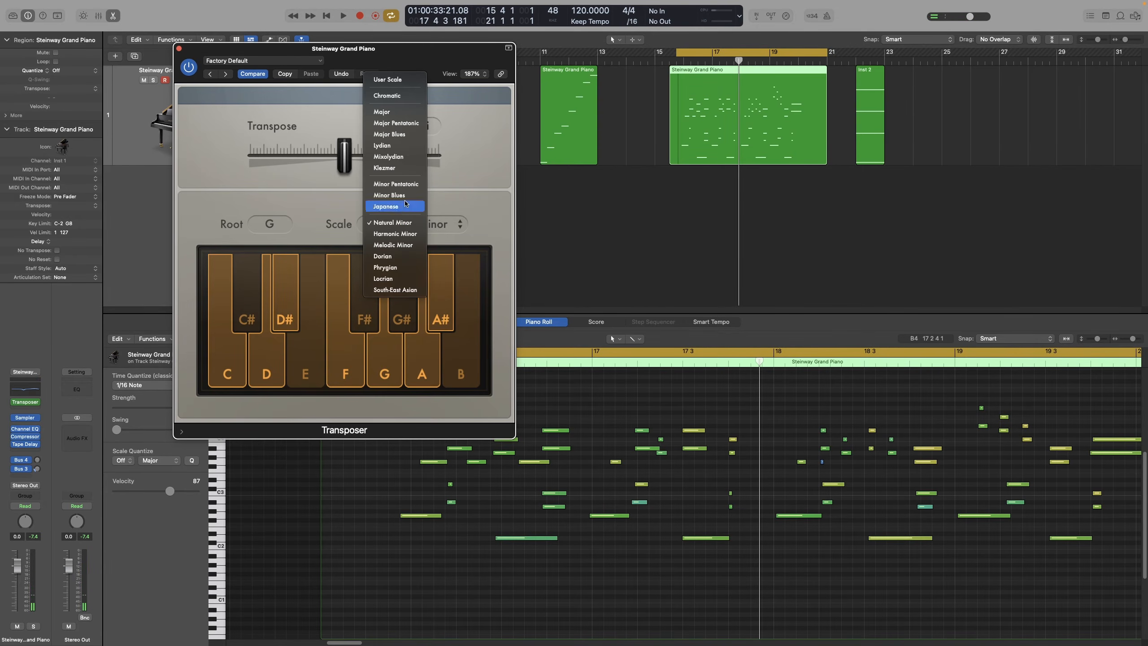
click(396, 268)
key(space)
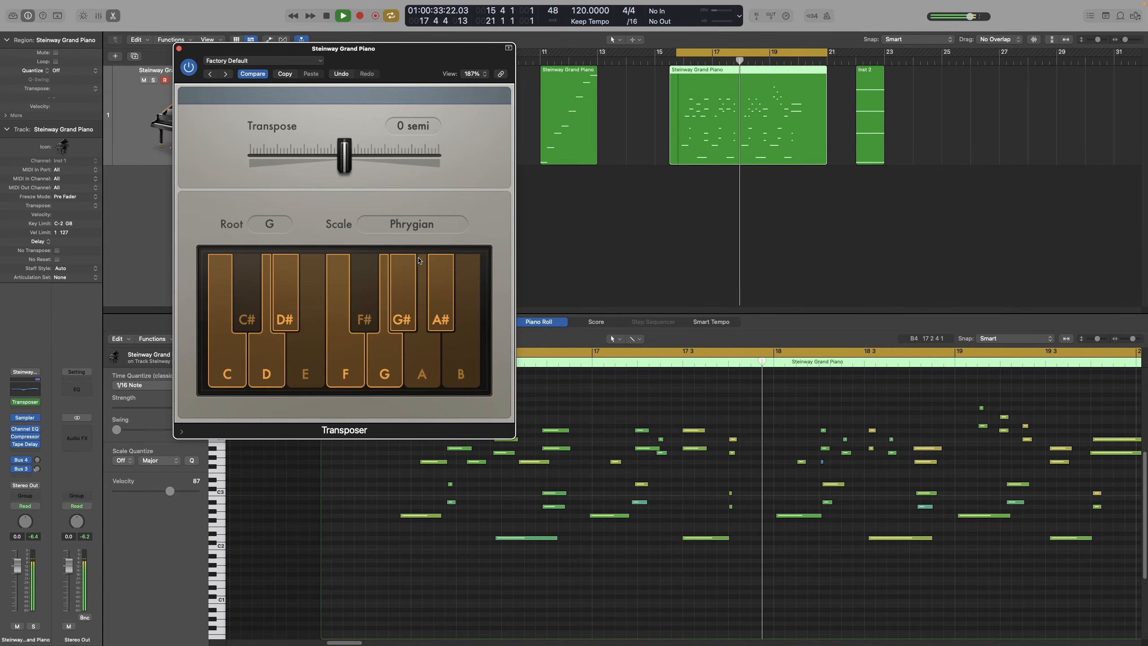
key(space)
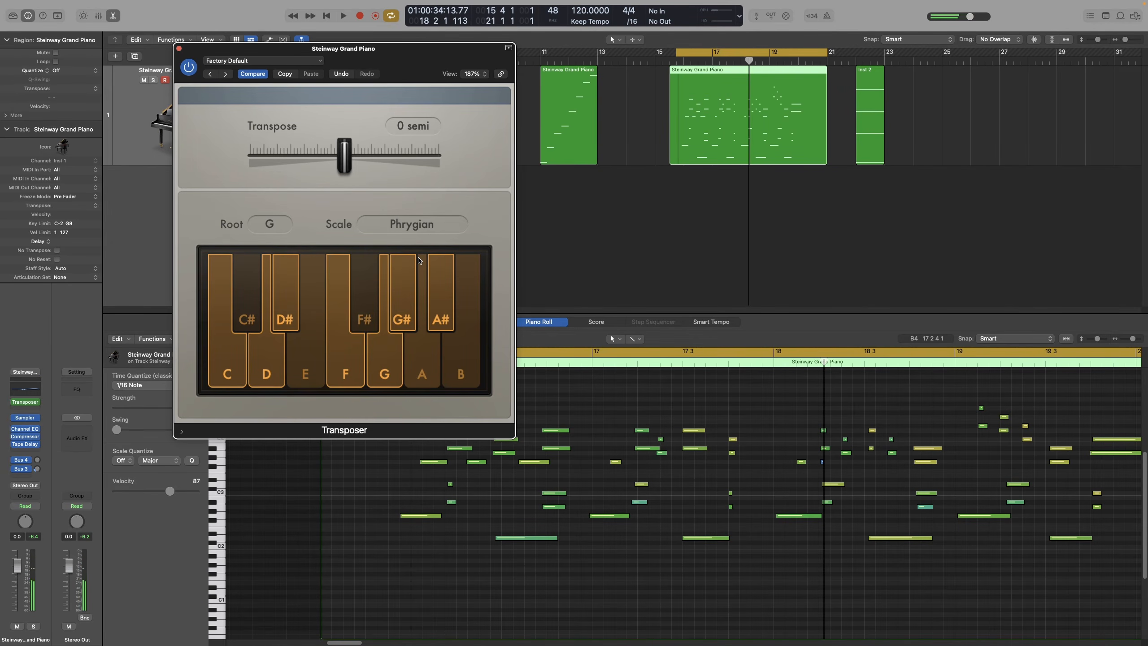
Set the Transposer's scale to Klezmer and play the long piano region
click(420, 224)
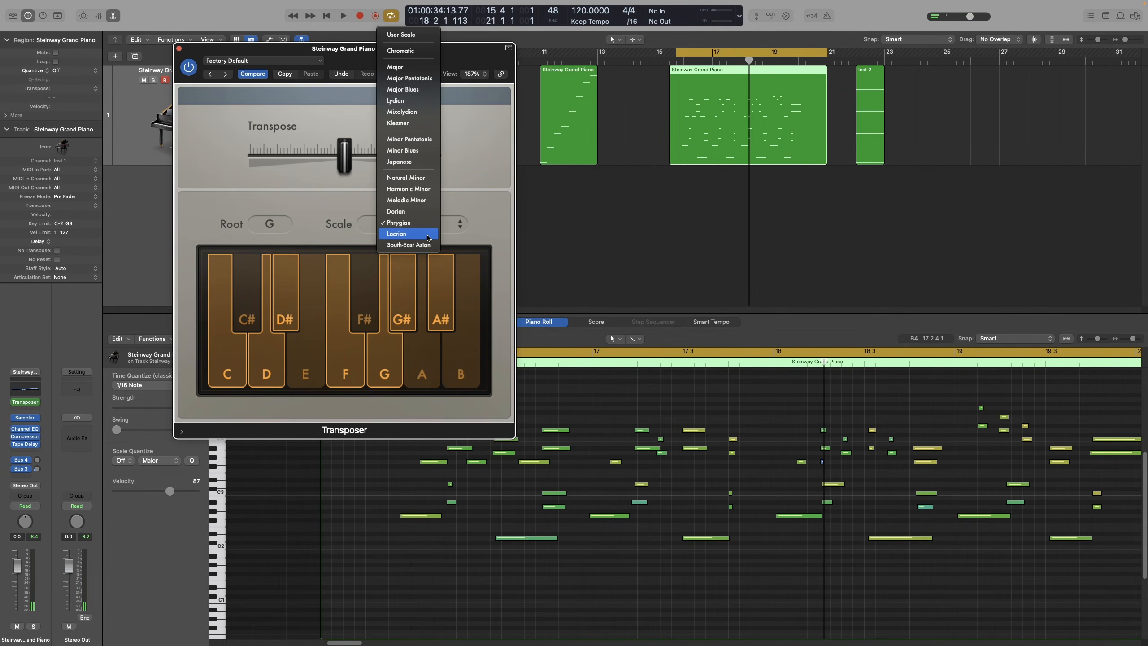
click(405, 127)
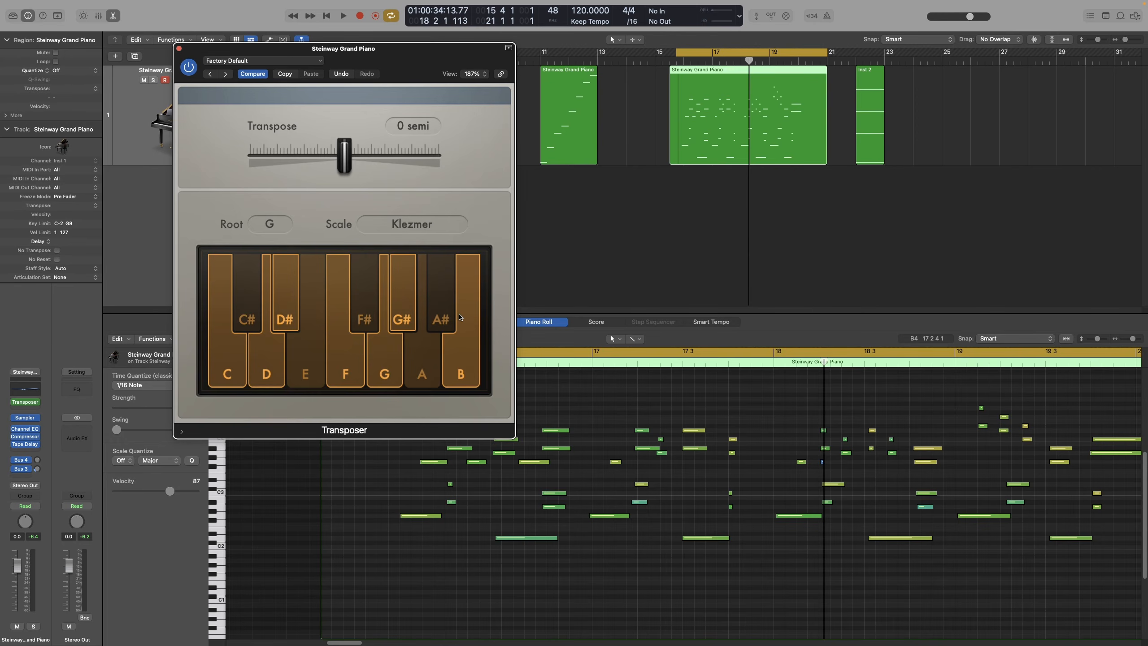
key(space)
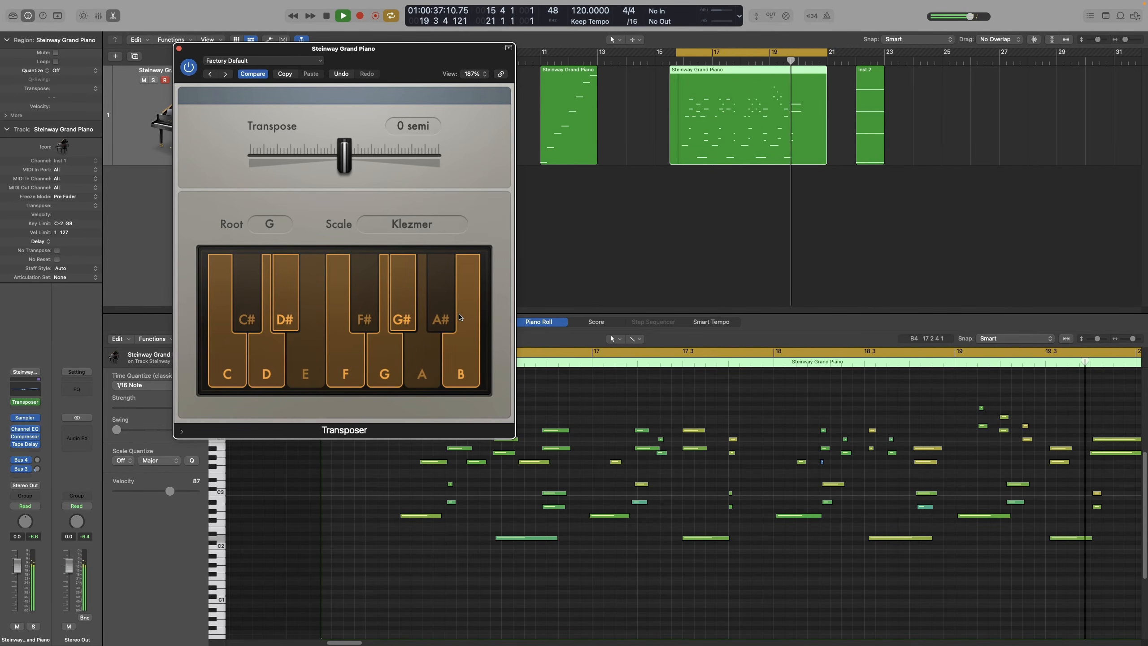
key(space)
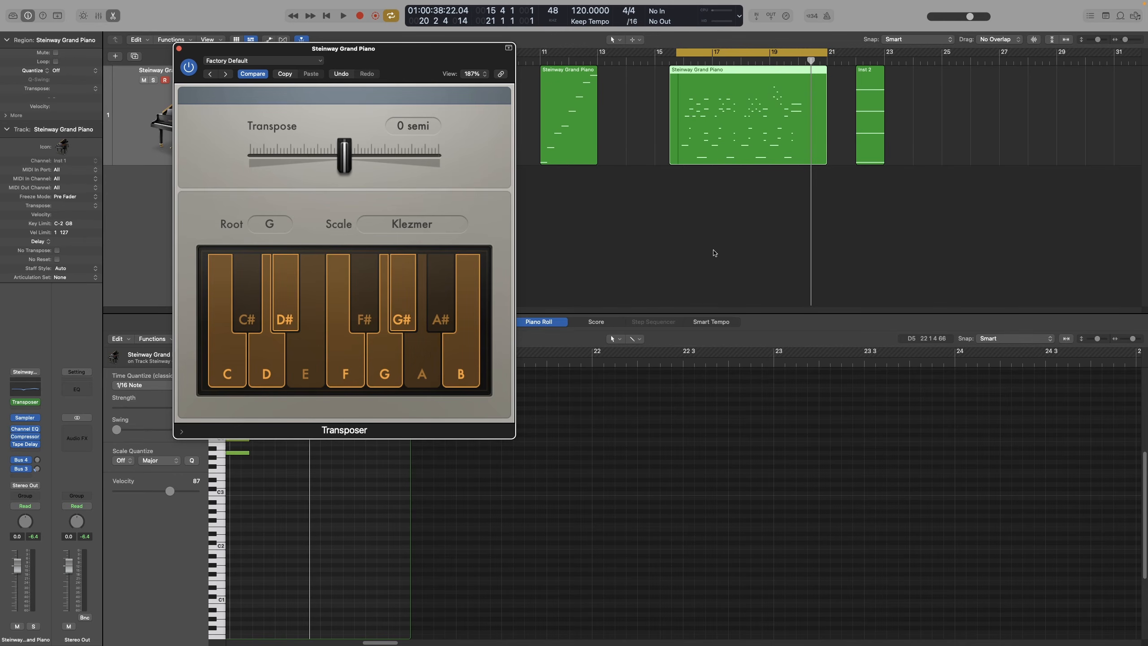
Set the cycle range to the Inst 2 chord region at bar 22 and play it with the Transposer bypassed
click(869, 139)
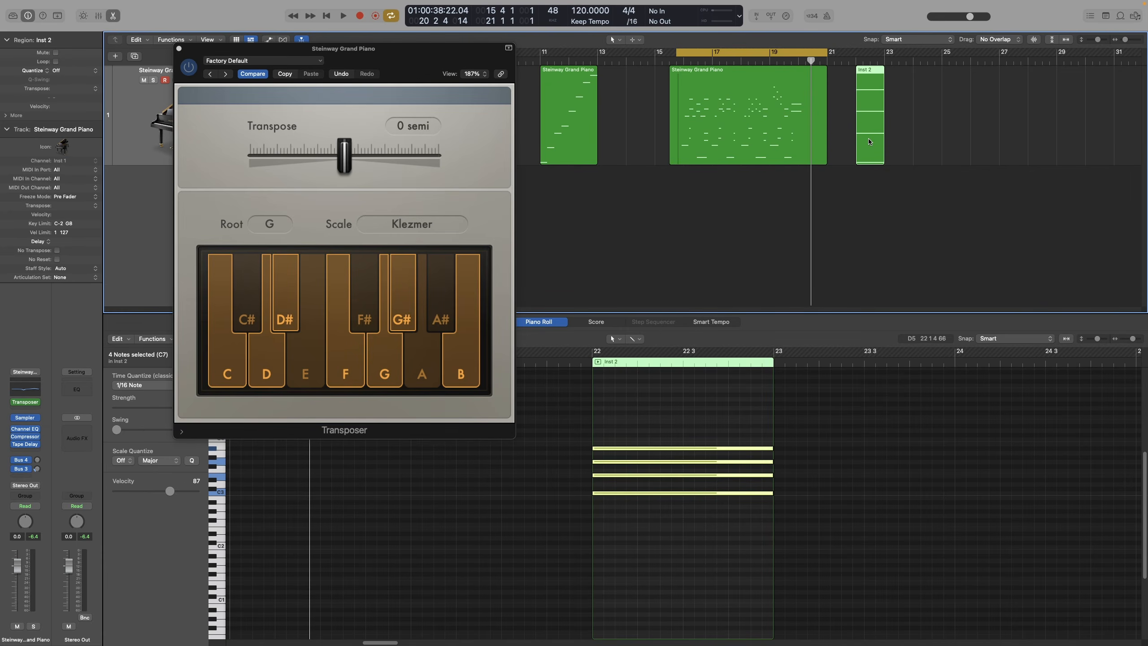
key(super+u)
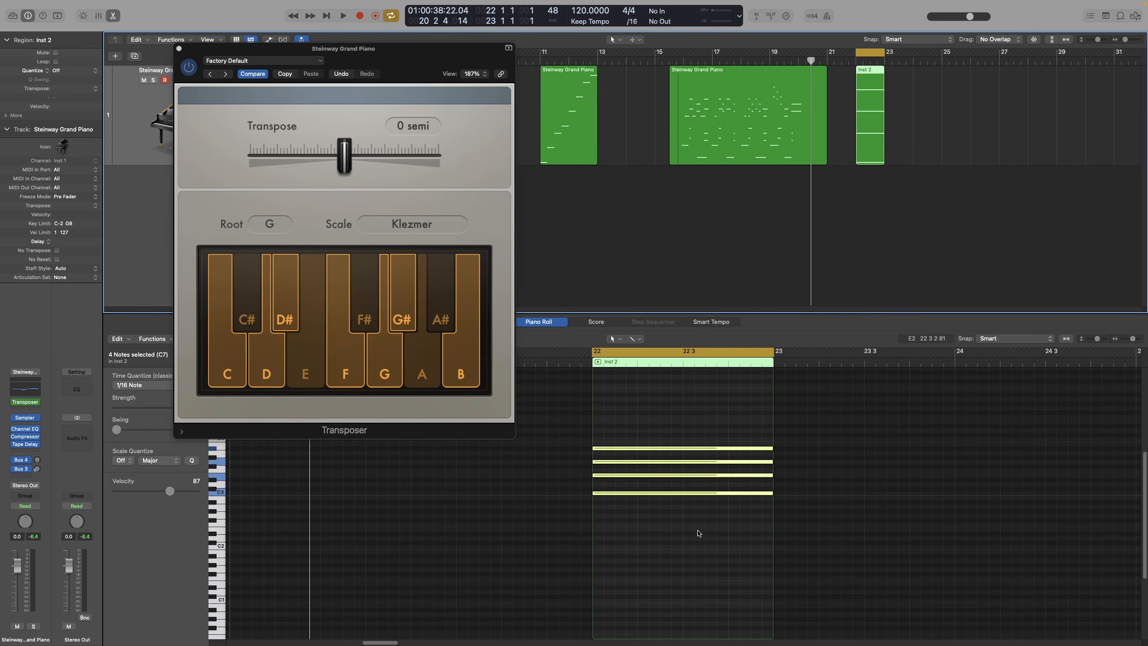
click(190, 69)
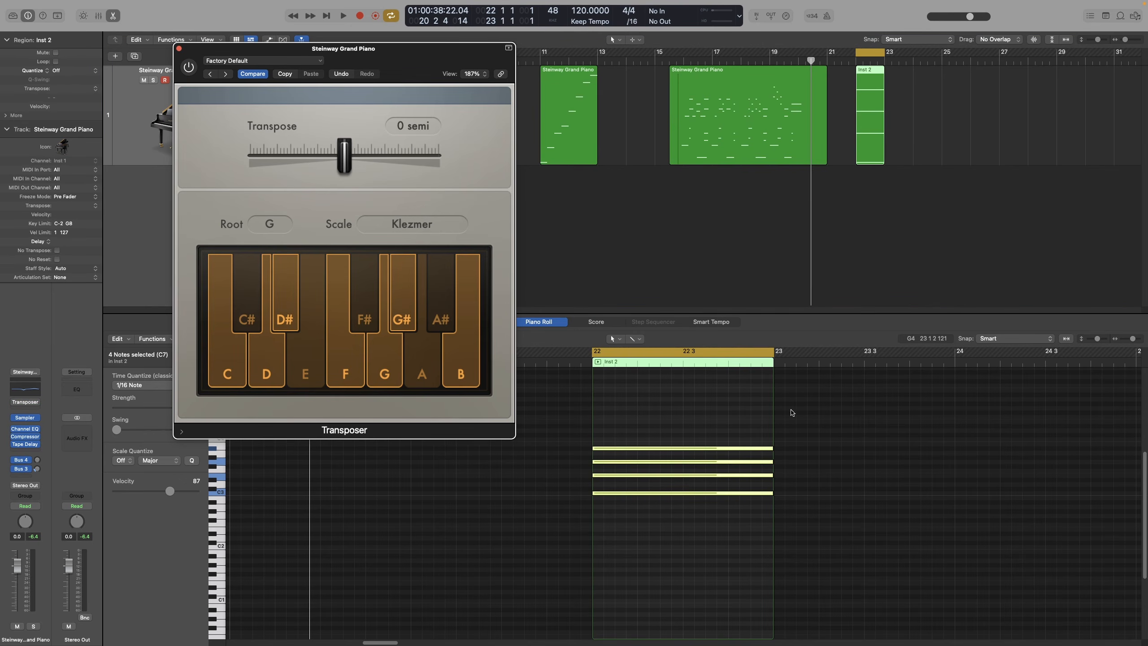
key(space)
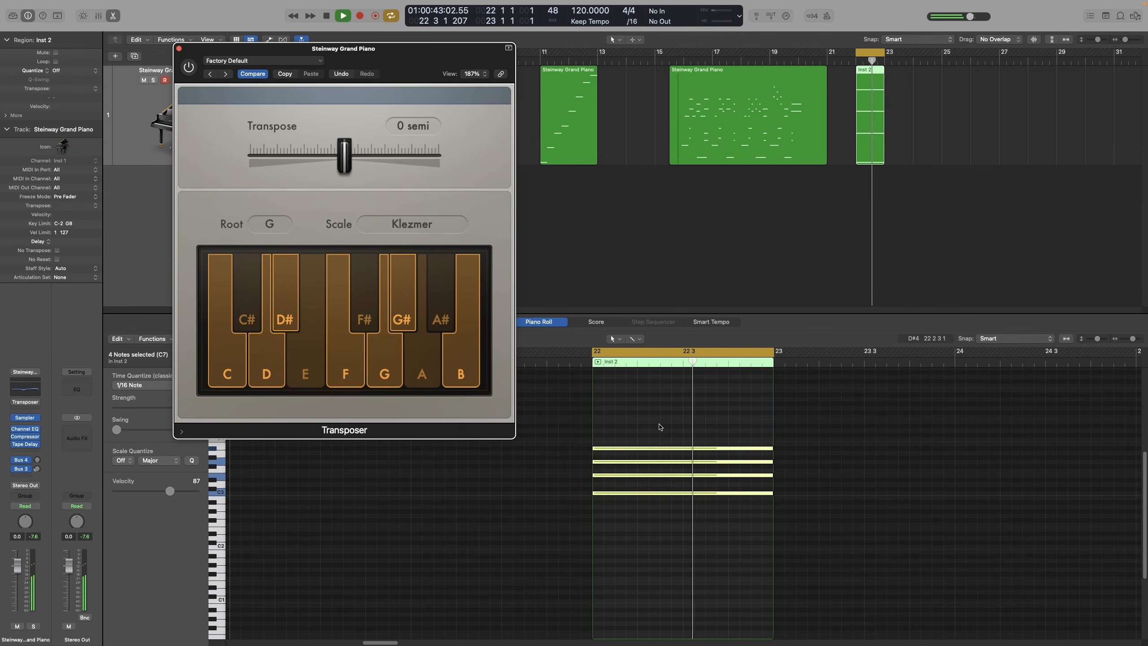
key(space)
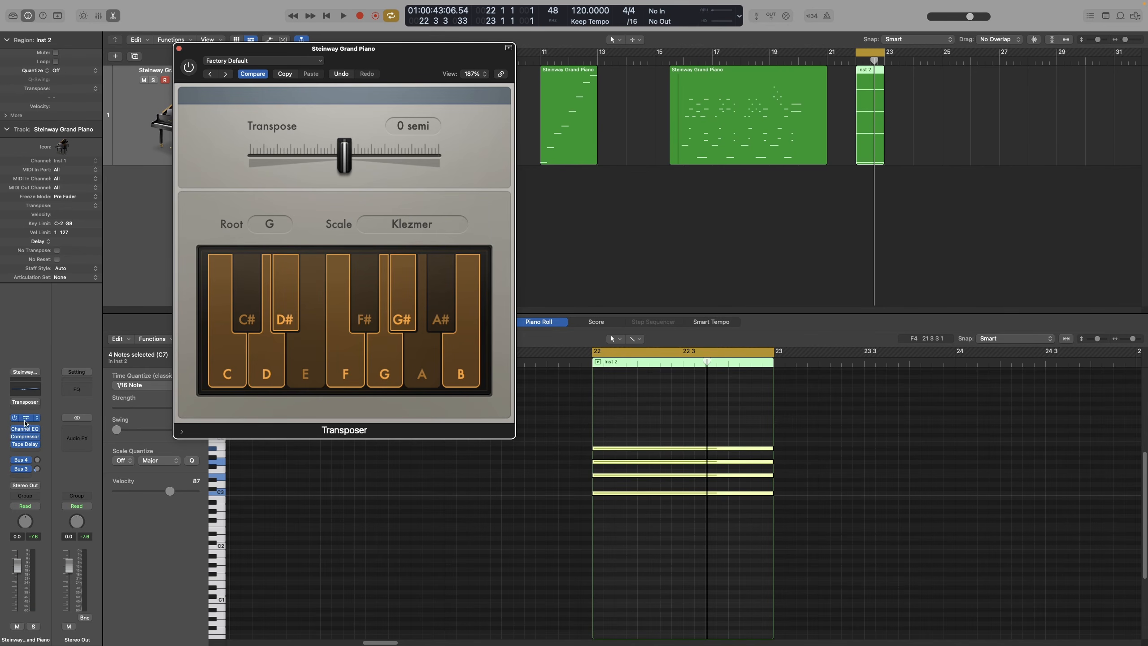
Insert an Arpeggiator before the Transposer in the MIDI effects chain and load its Swung Groove 05 preset
click(14, 406)
click(30, 411)
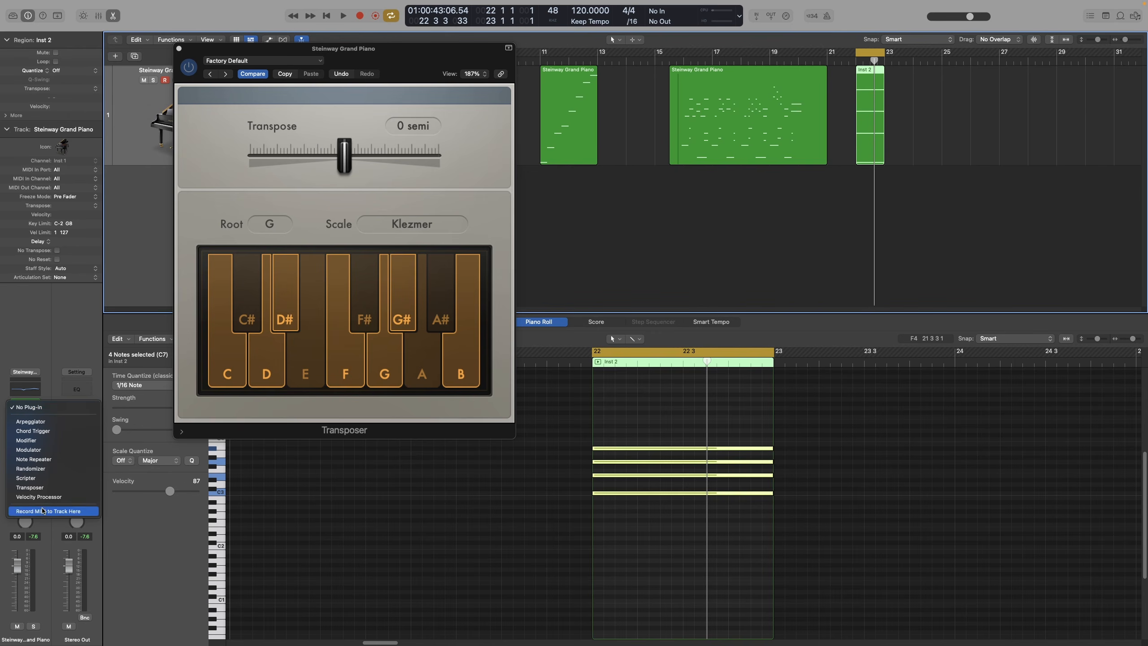
click(44, 423)
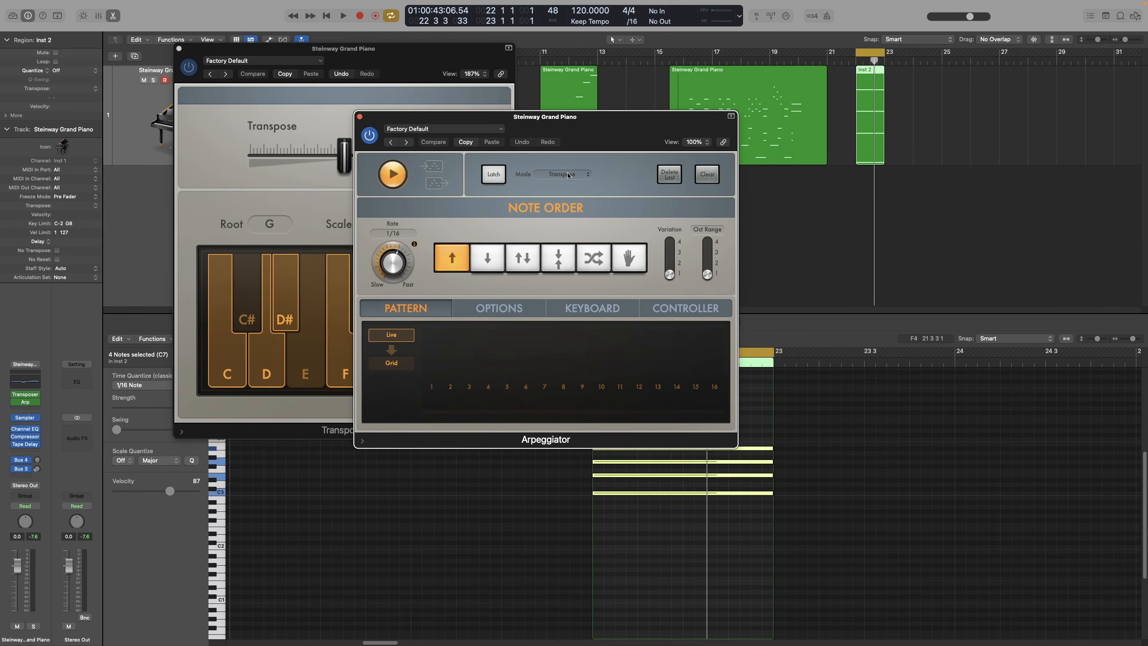
drag(25, 402, 30, 393)
click(414, 130)
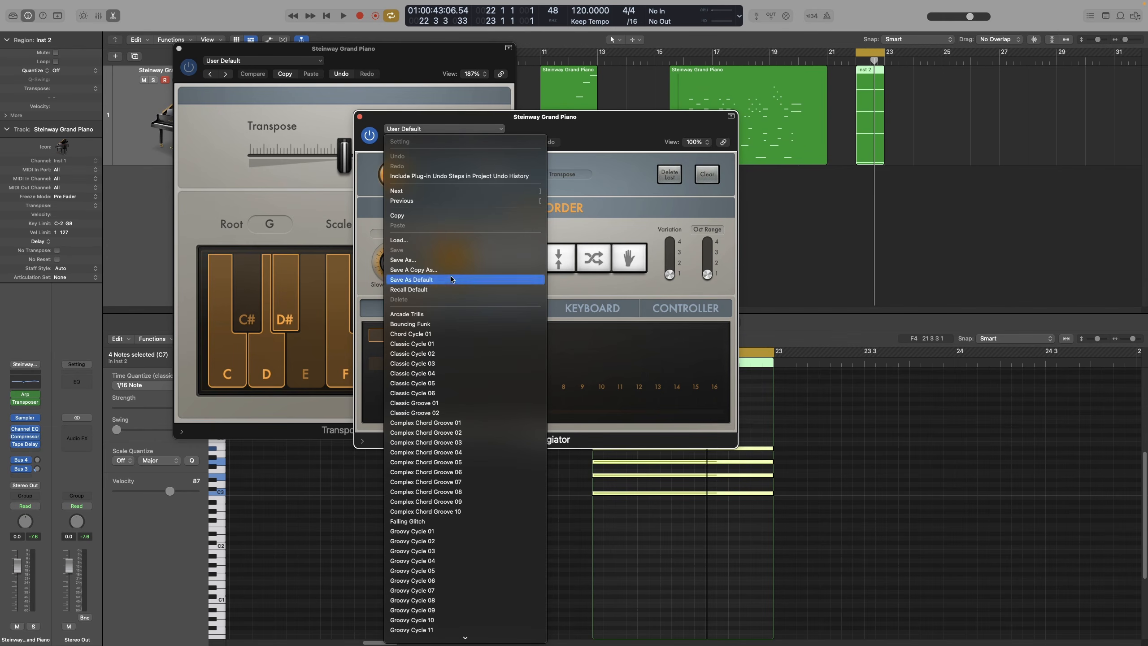
scroll(451, 279, down, 10)
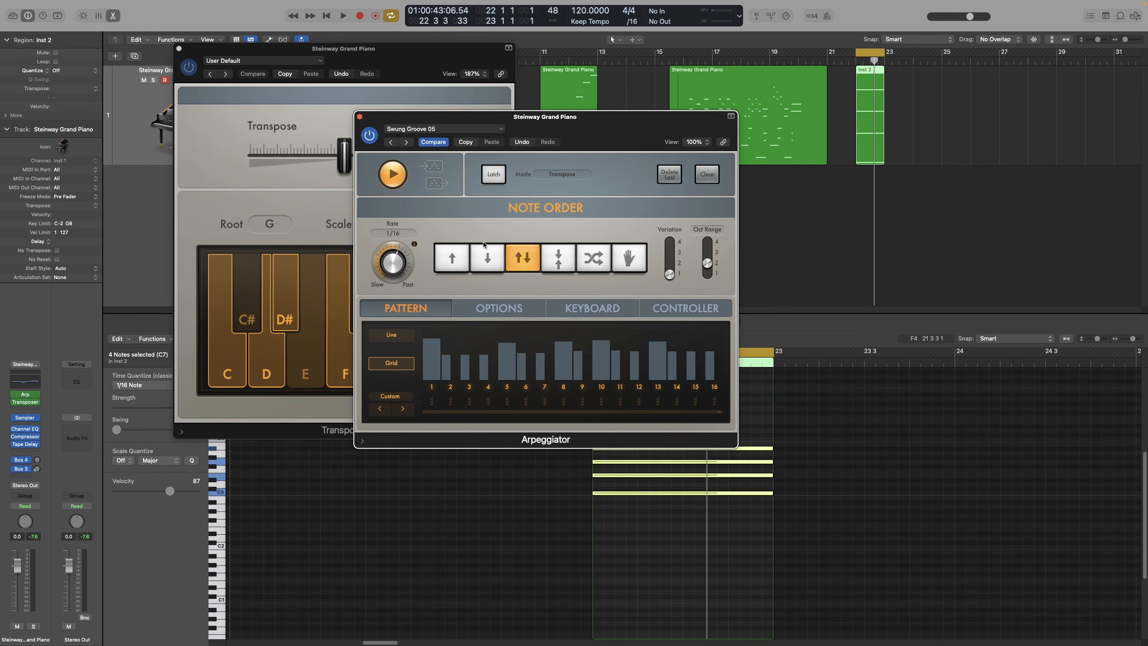
Play the arpeggiated chord with the Transposer bypassed, and place the Arpeggiator window beside the Transposer window
key(space)
click(198, 82)
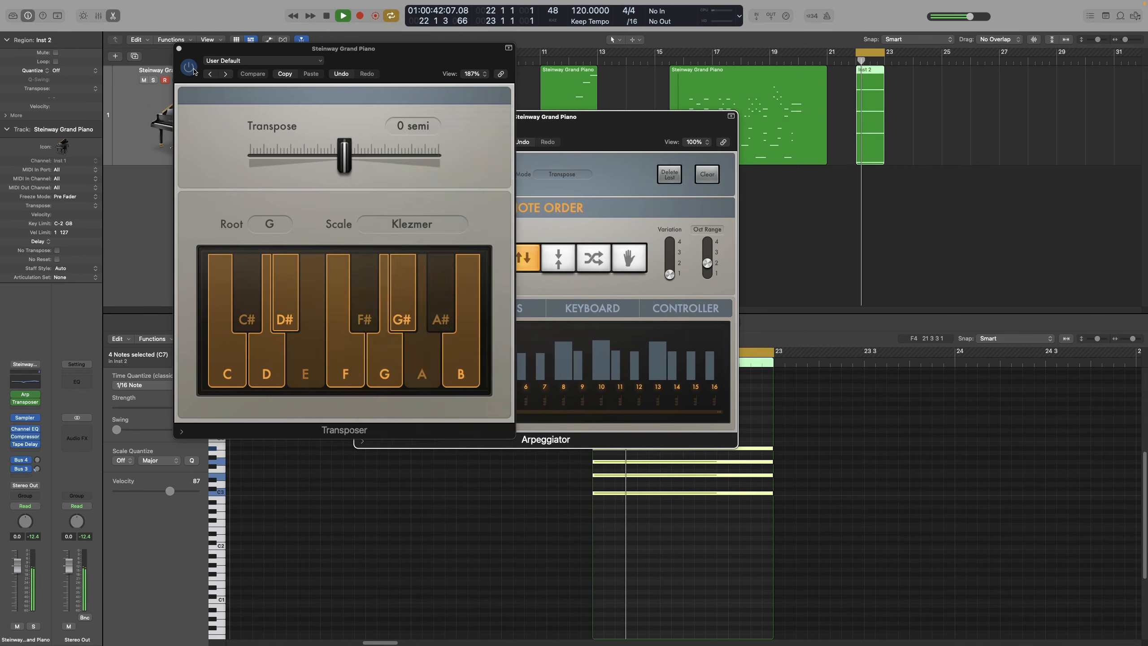
drag(623, 124, 762, 66)
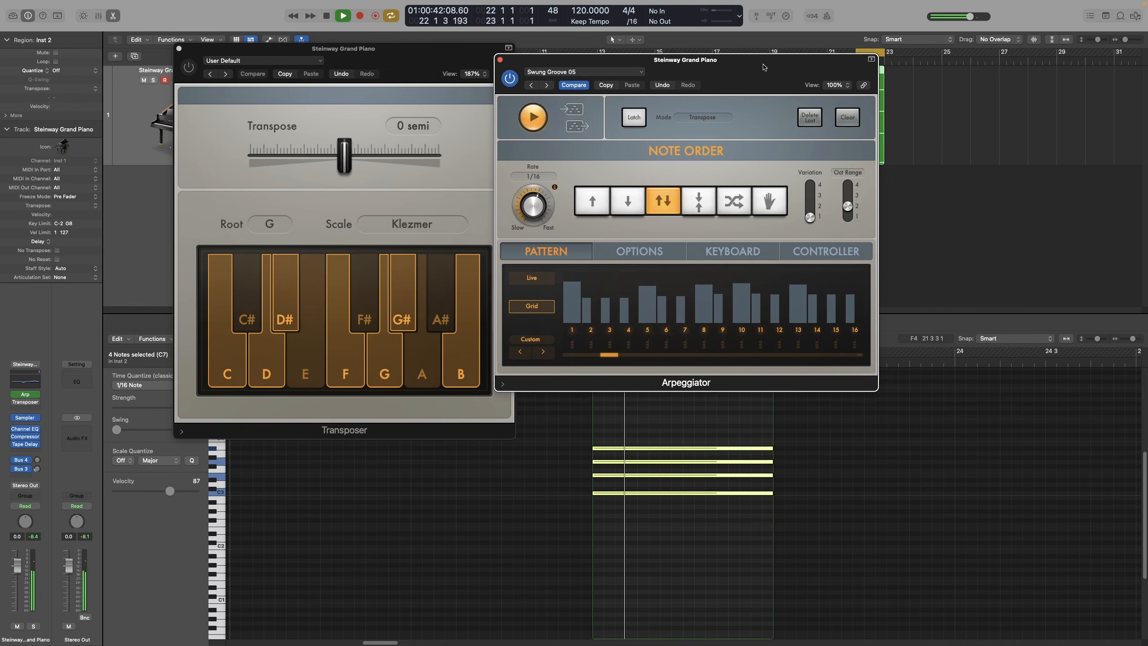
key(space)
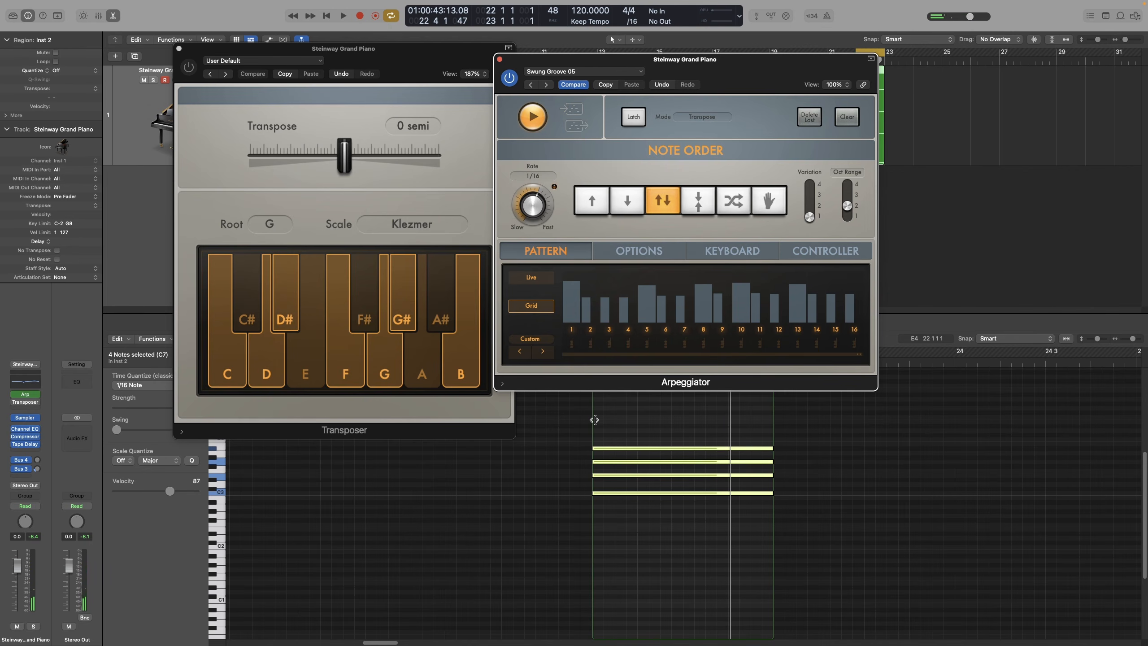
Set the Transposer's root to C and start playing the arpeggiated chord region
click(282, 223)
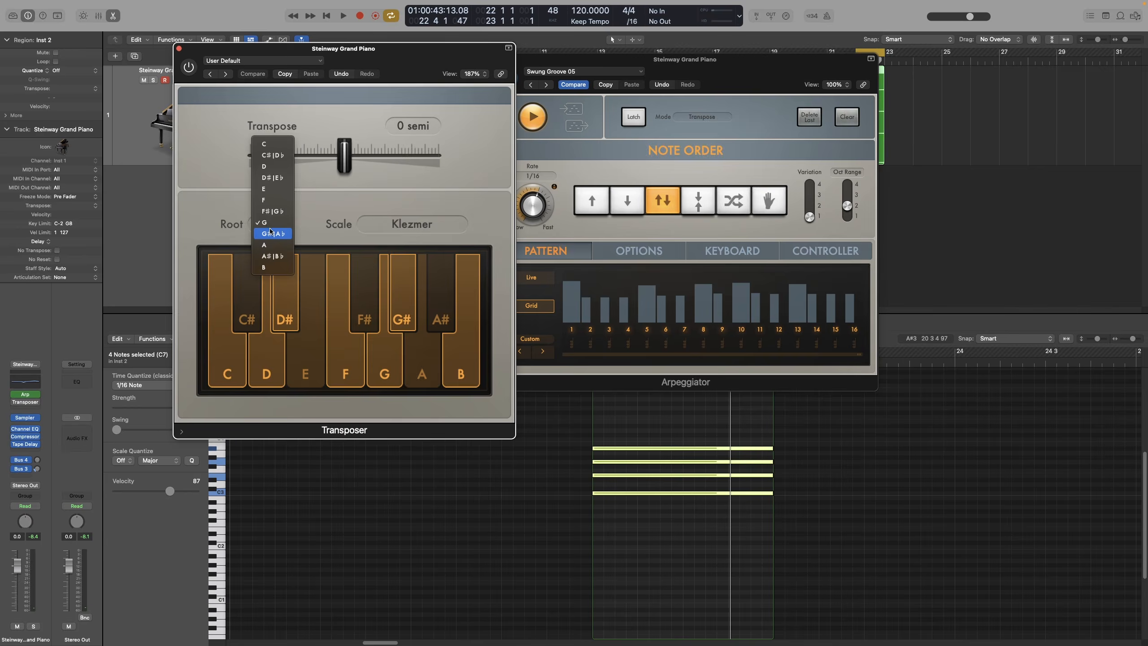
click(271, 154)
key(space)
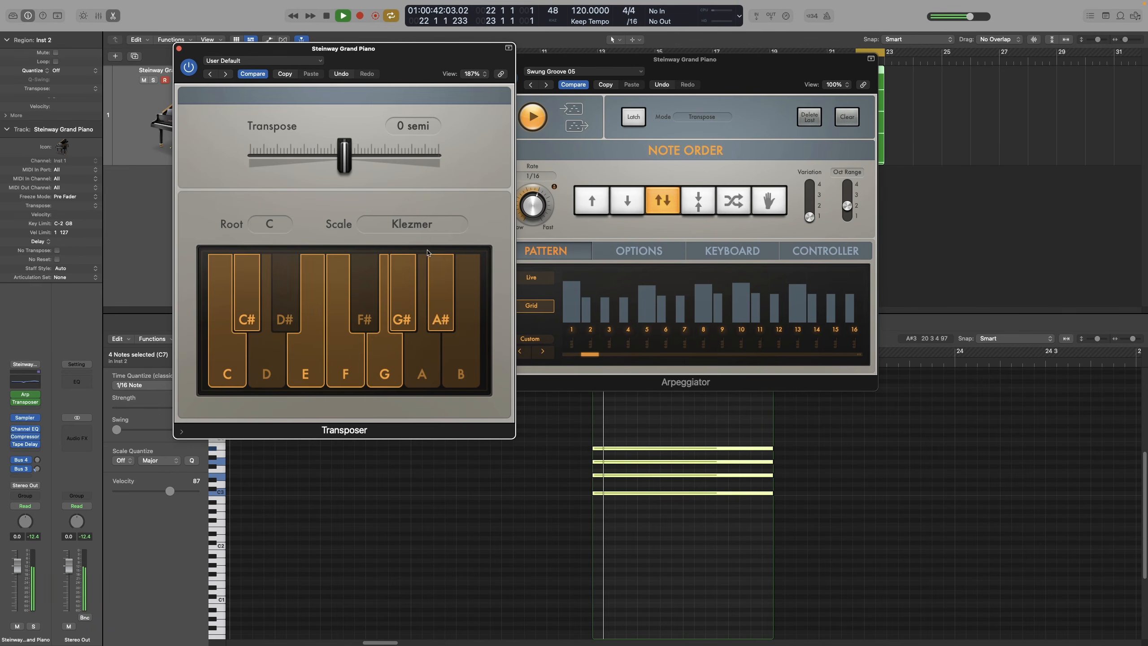
Try the Locrian and Japanese scales in the Transposer while the arpeggiated chord plays
click(436, 225)
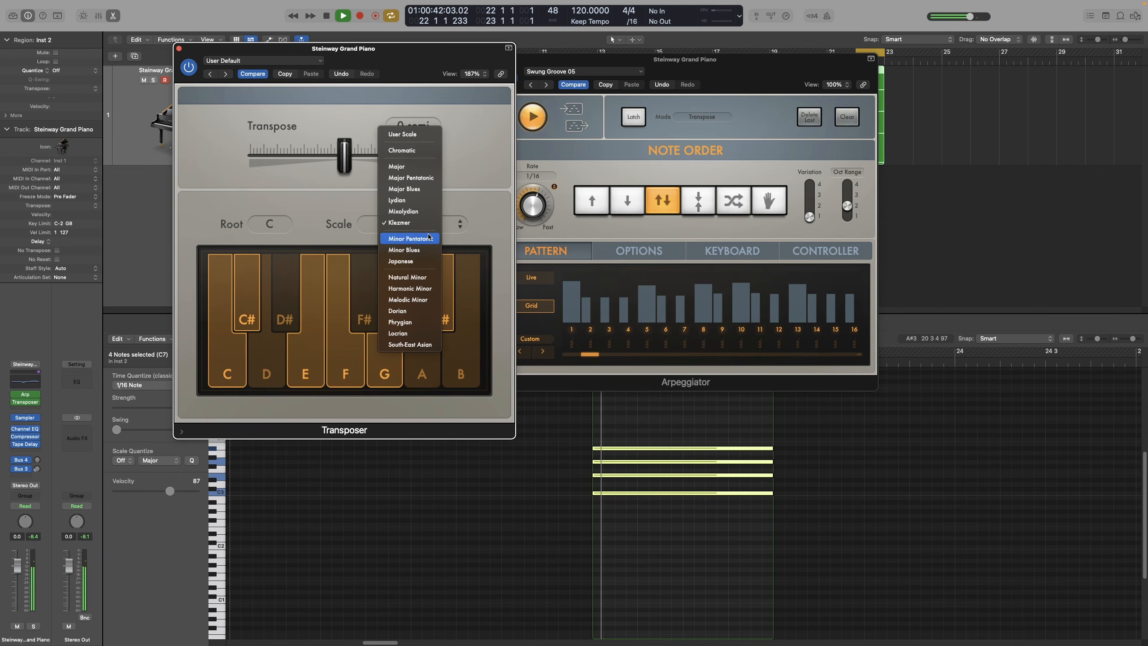
click(418, 335)
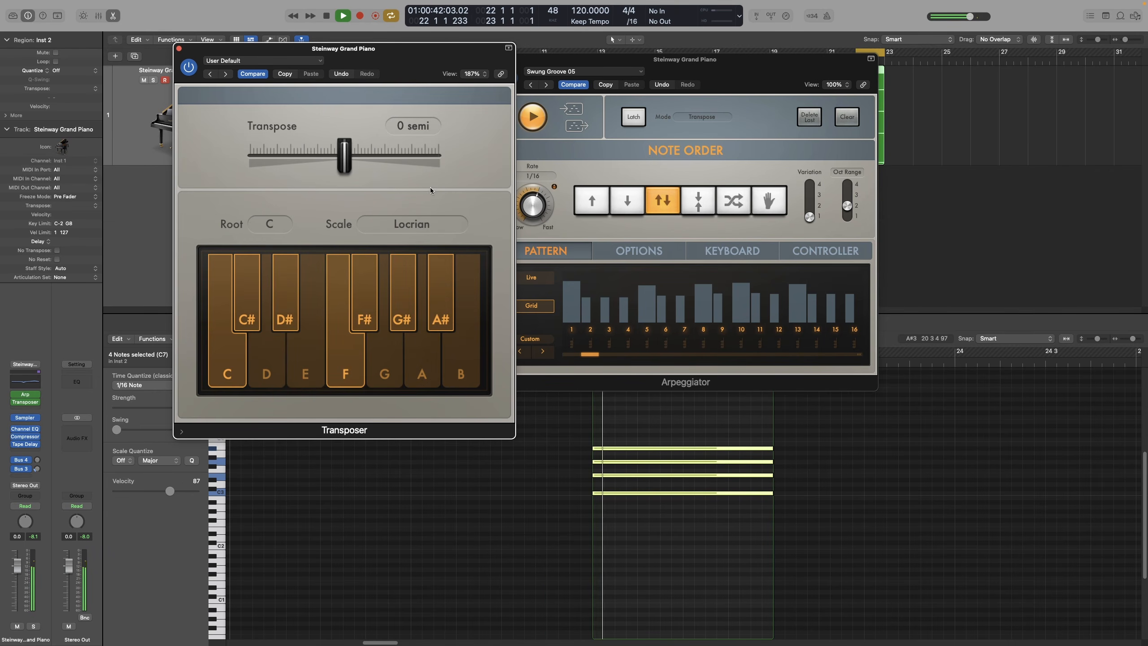
click(429, 226)
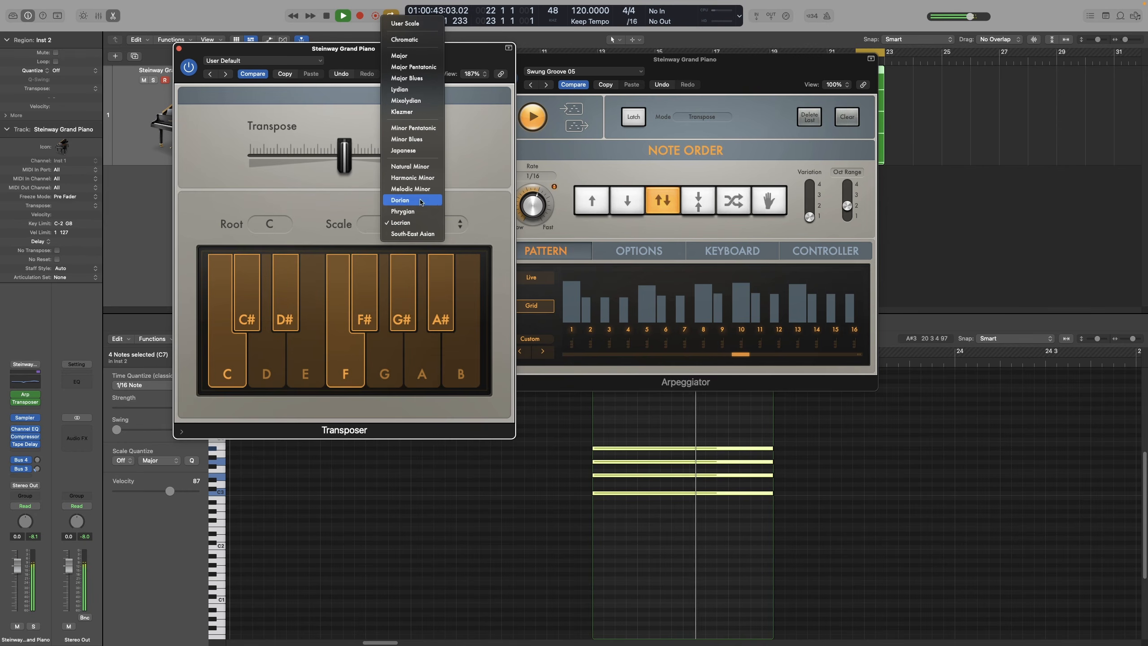
click(412, 151)
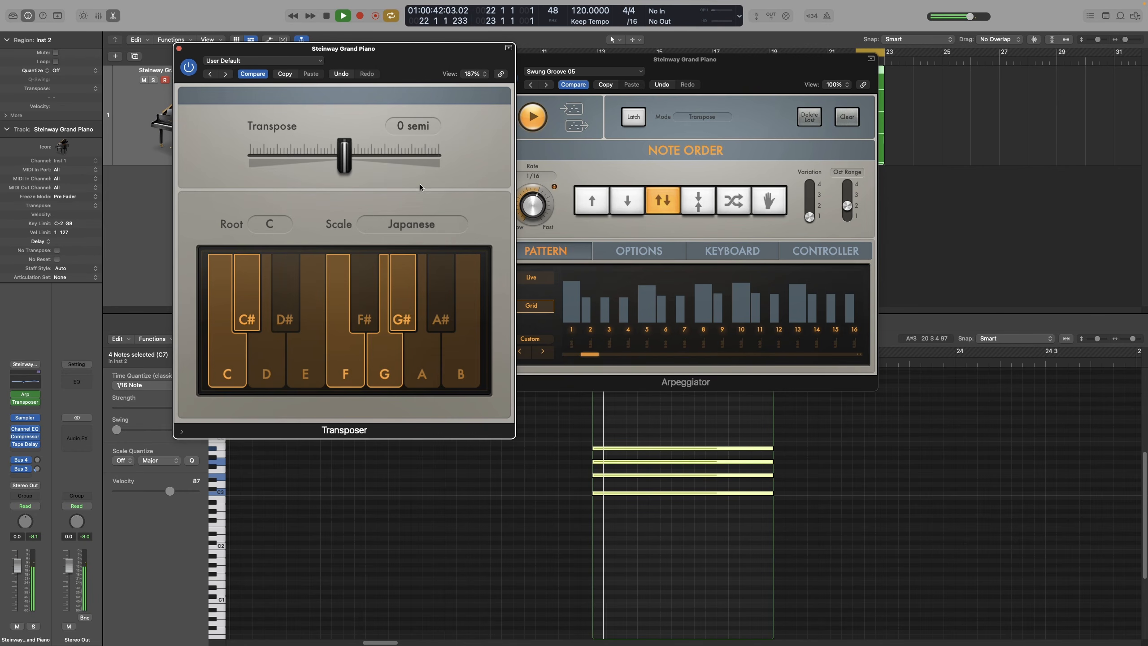
Set the Transposer's scale to Phrygian during playback, listen to the arpeggio, and stop playback
click(424, 224)
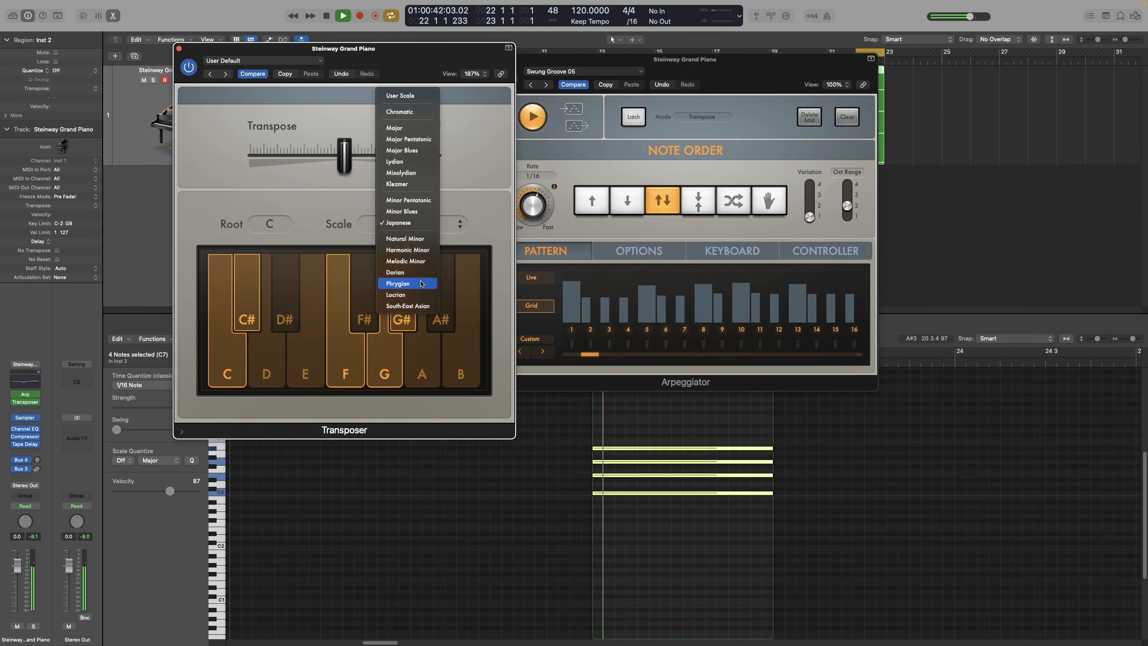
click(419, 283)
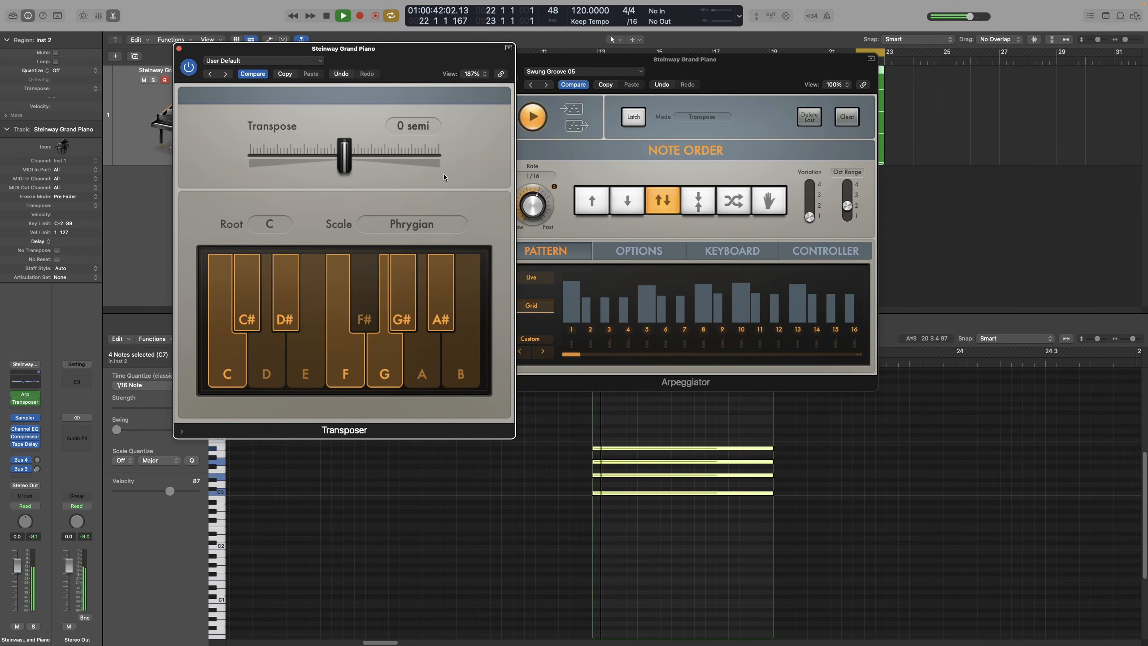
key(space)
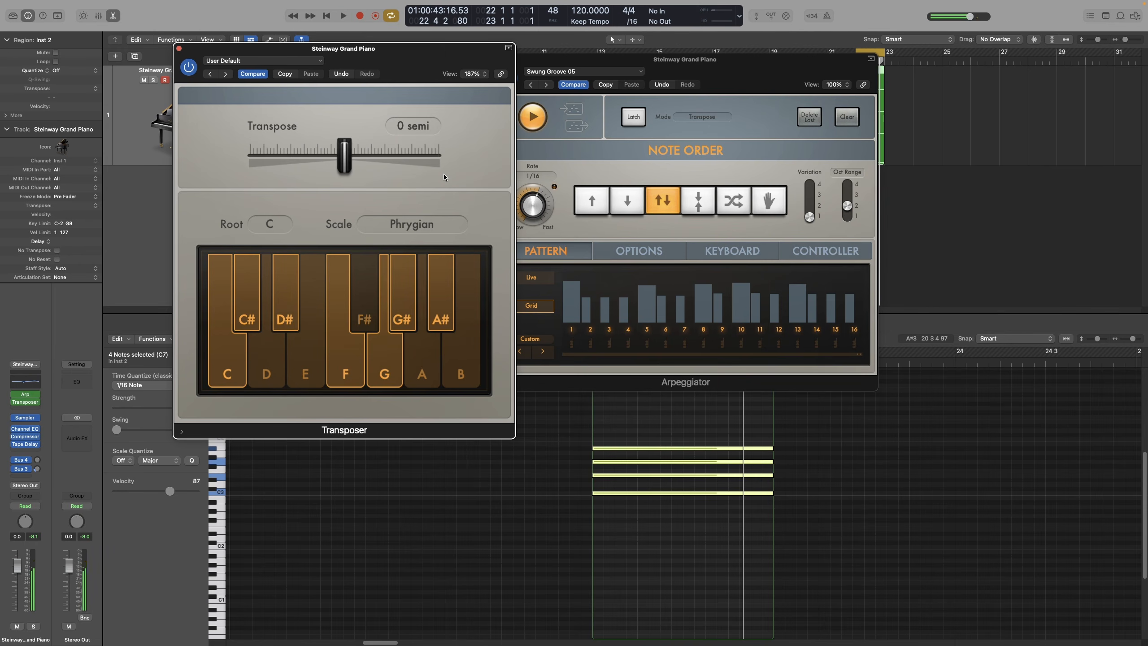